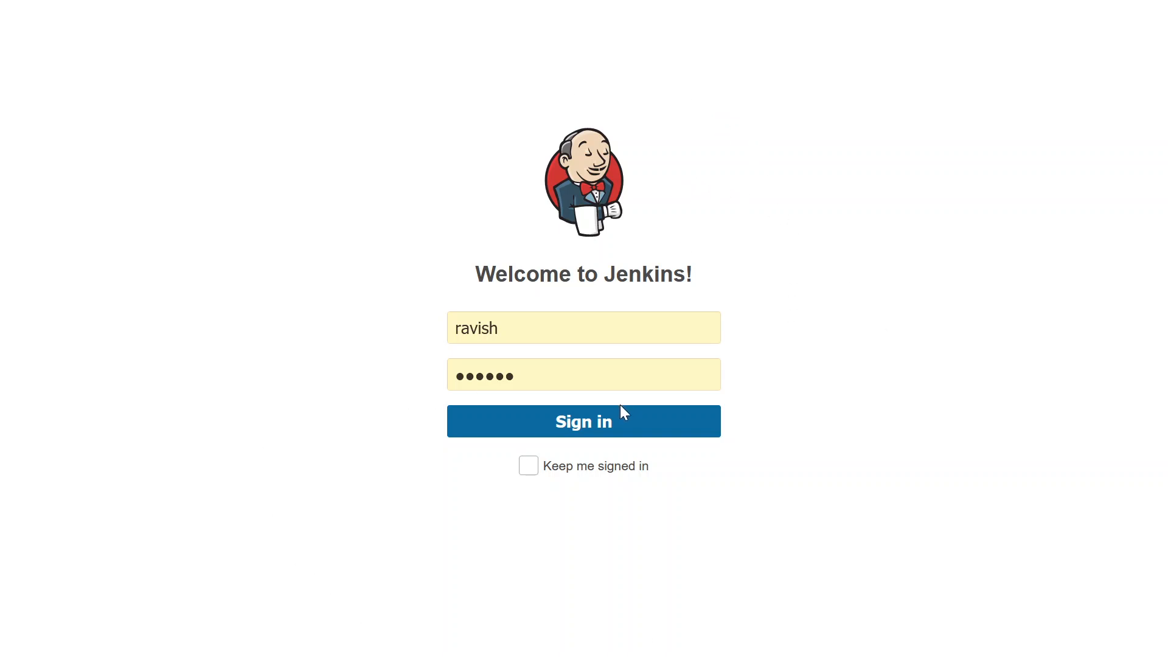
Sign in with the prefilled credentials and start creating a job, looking over the available project types
{"action": "left_click", "coordinate": [594, 425]}
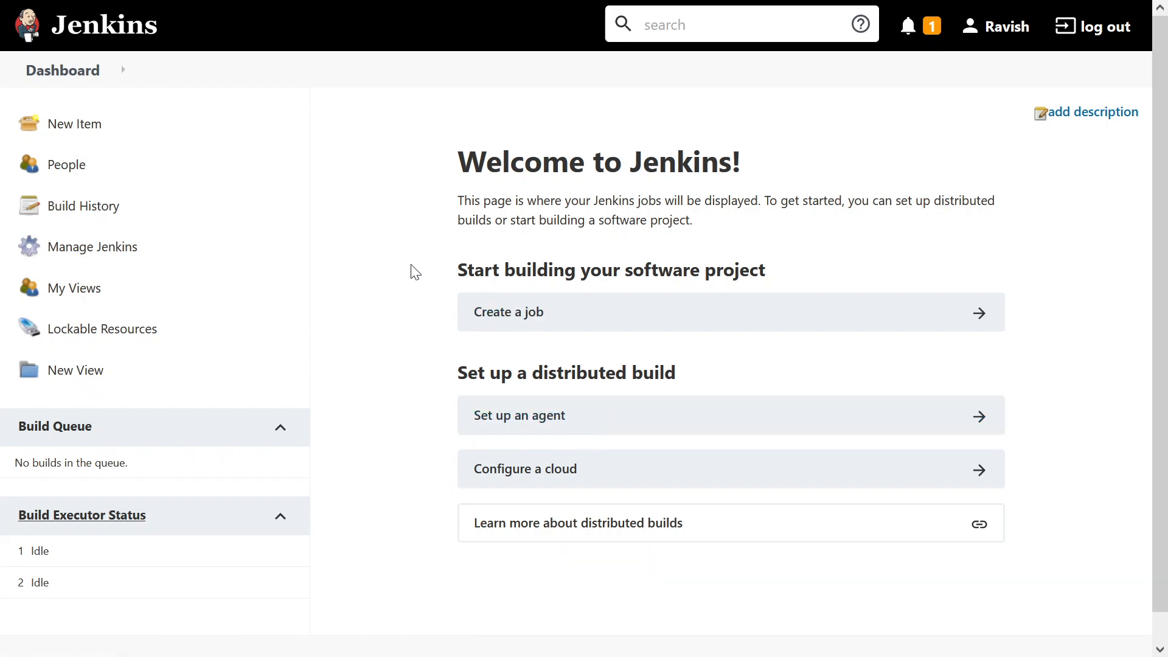
{"action": "left_click", "coordinate": [502, 321]}
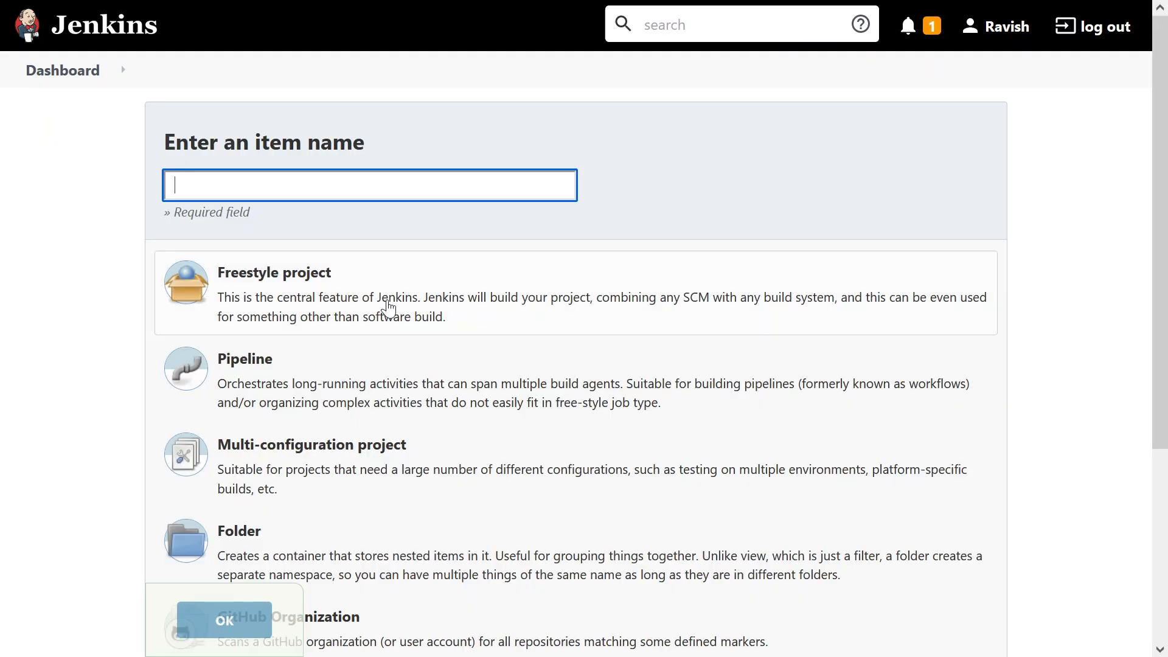
{"action": "scroll", "coordinate": [387, 305], "scroll_direction": "down", "scroll_amount": 1}
{"action": "scroll", "coordinate": [334, 243], "scroll_direction": "down", "scroll_amount": 1}
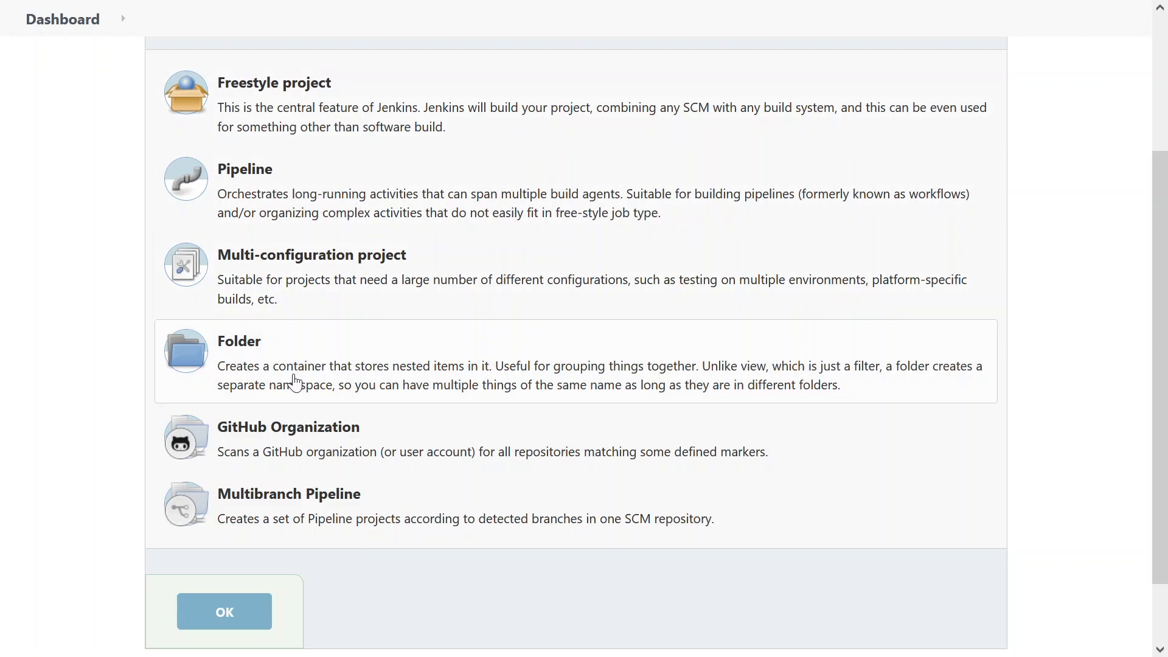
{"action": "scroll", "coordinate": [365, 510], "scroll_direction": "up", "scroll_amount": 3}
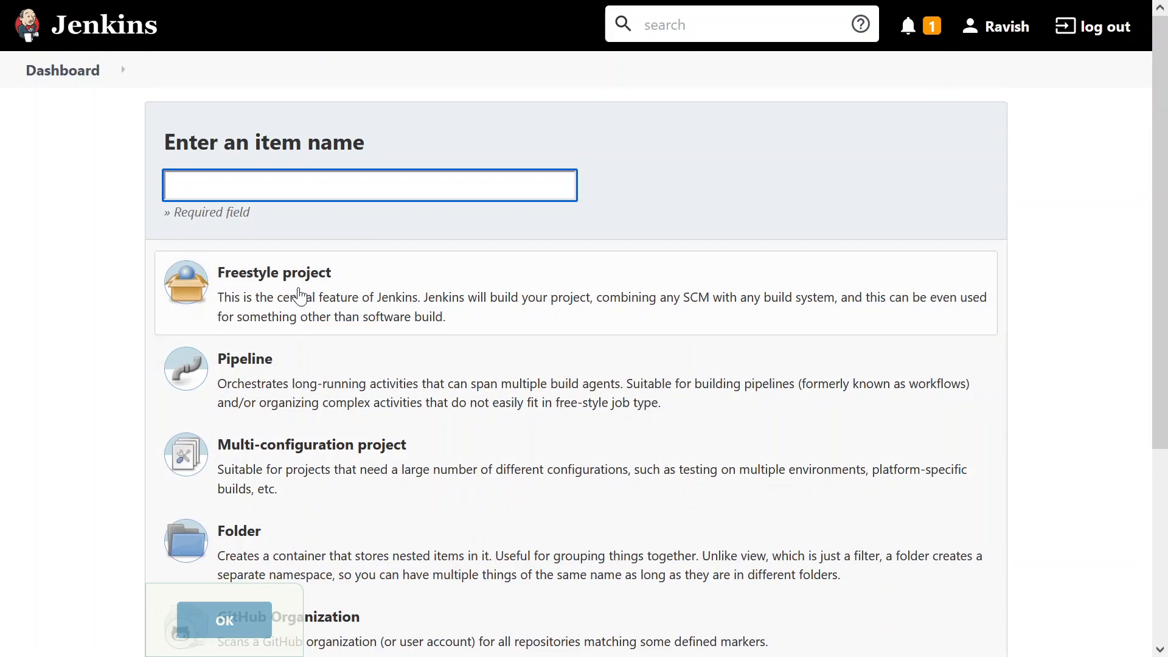
Create a Freestyle project named Test
{"action": "left_click", "coordinate": [295, 292]}
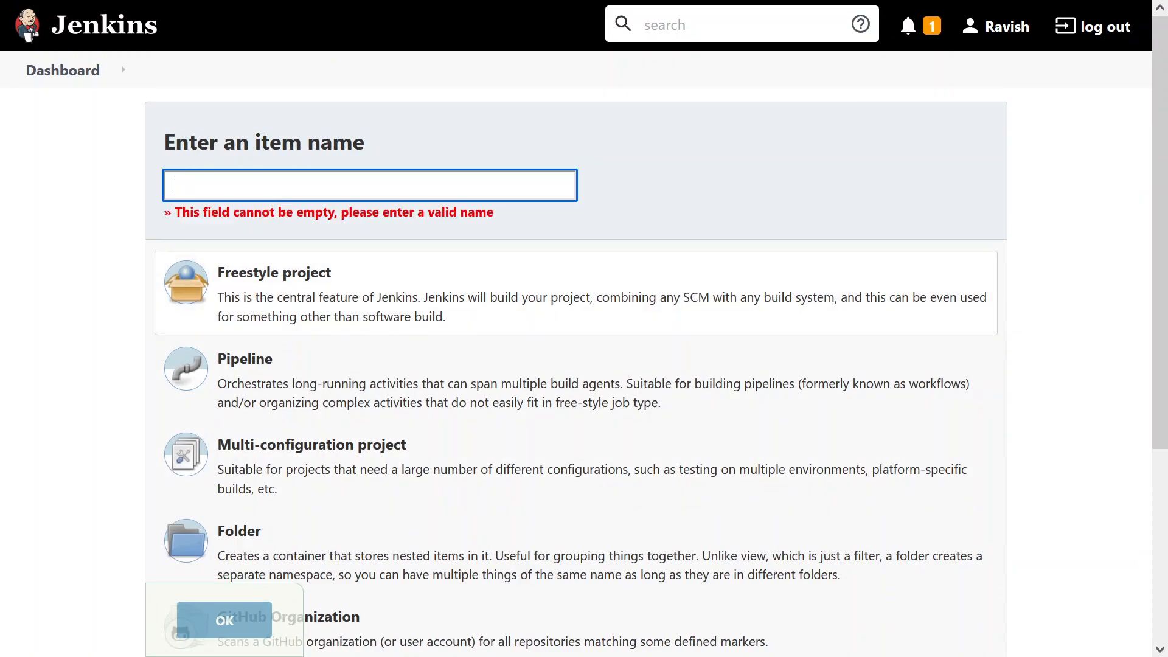
{"action": "type", "text": "Tesy"}
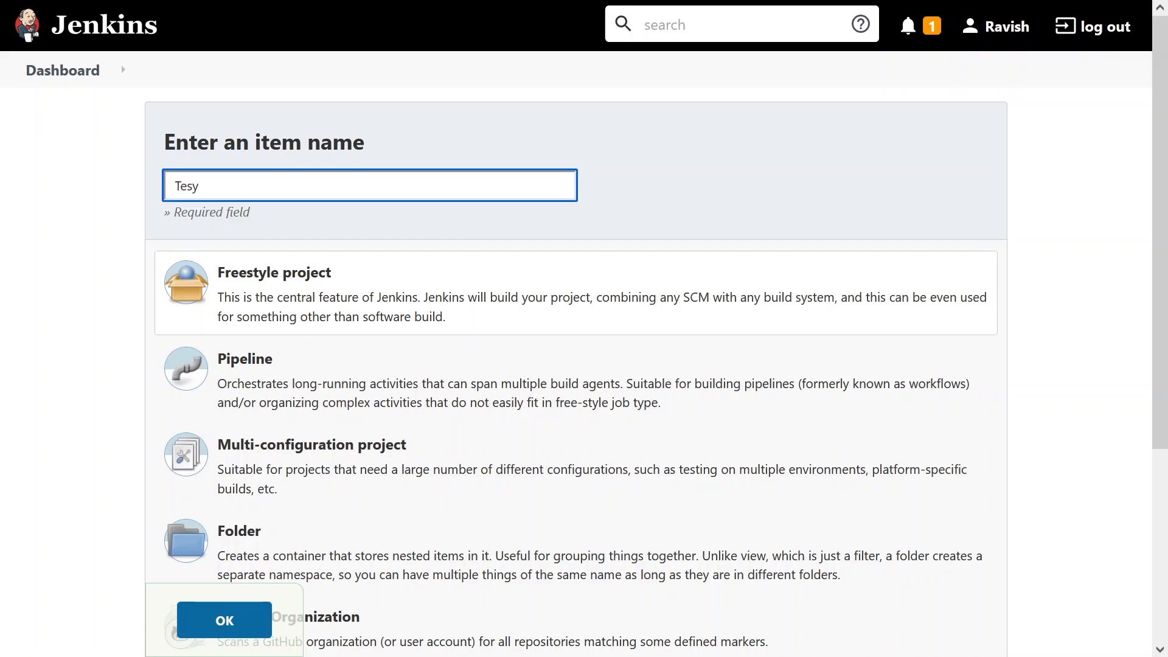
{"action": "key", "text": "BackSpace"}
{"action": "type", "text": "t"}
{"action": "left_click", "coordinate": [644, 219]}
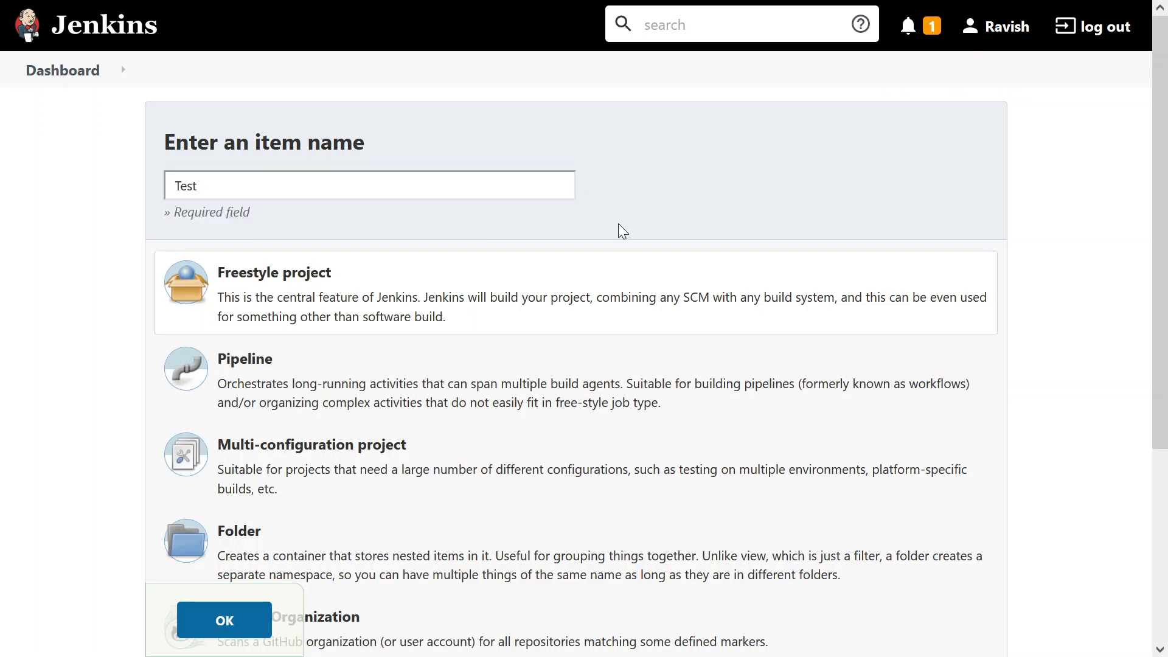
{"action": "left_click", "coordinate": [220, 619]}
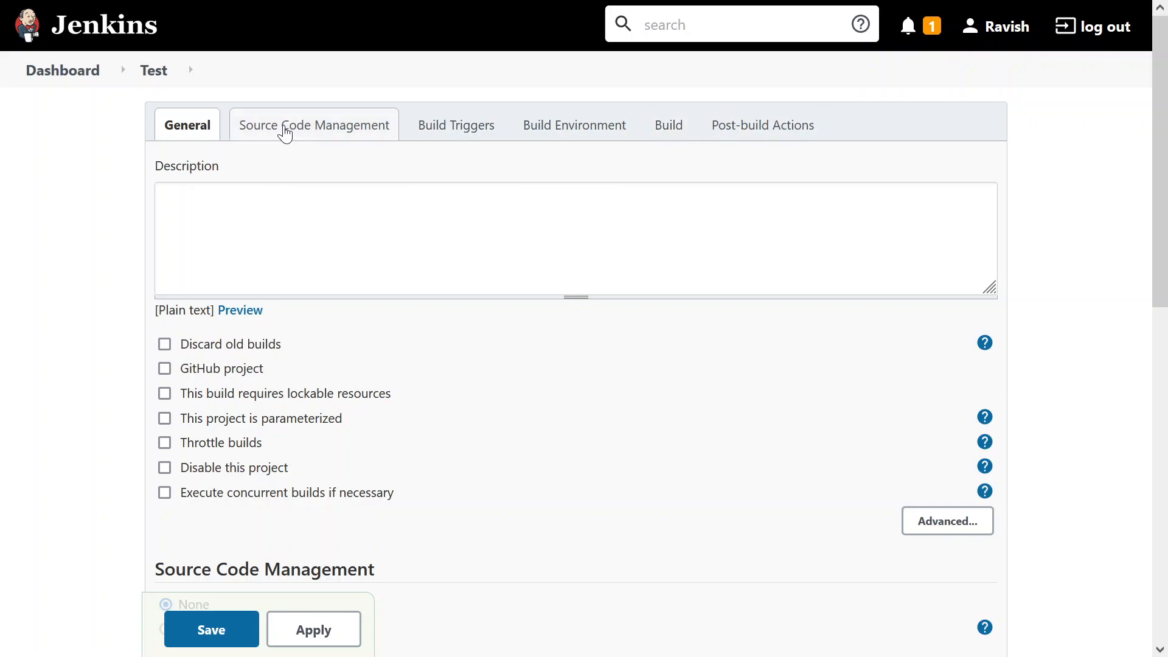
Look through the Test job's configuration sections from Source Code Management to Post-build Actions
{"action": "left_click", "coordinate": [282, 129]}
{"action": "left_click", "coordinate": [456, 59]}
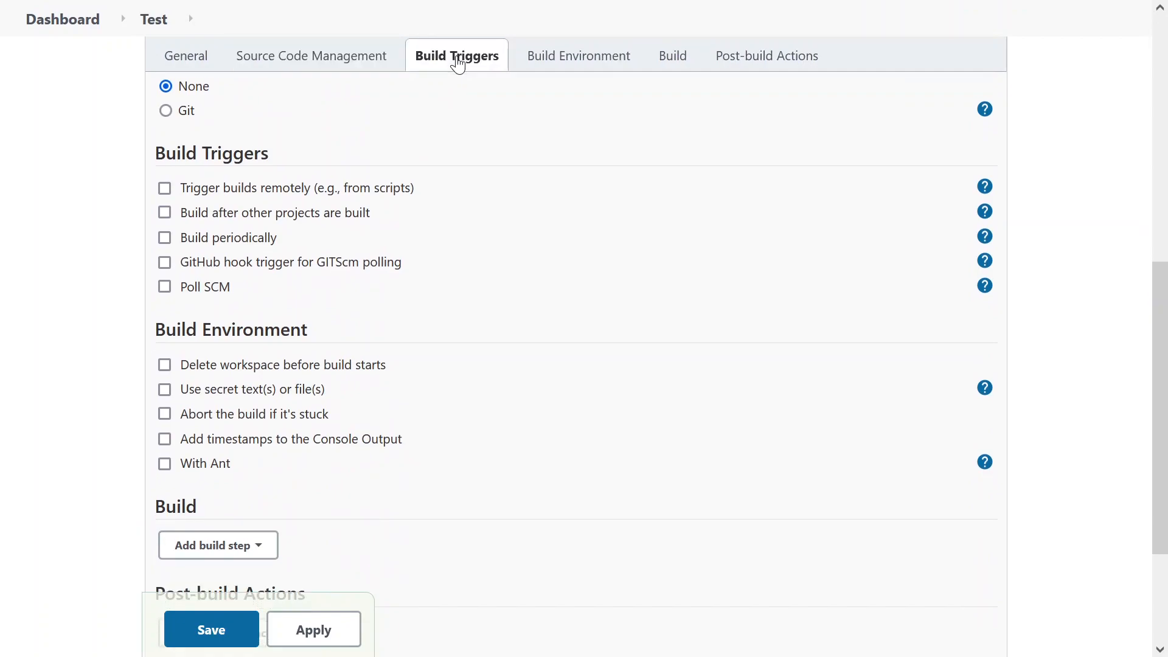
{"action": "left_click", "coordinate": [581, 63]}
{"action": "left_click", "coordinate": [672, 57]}
{"action": "left_click", "coordinate": [743, 61]}
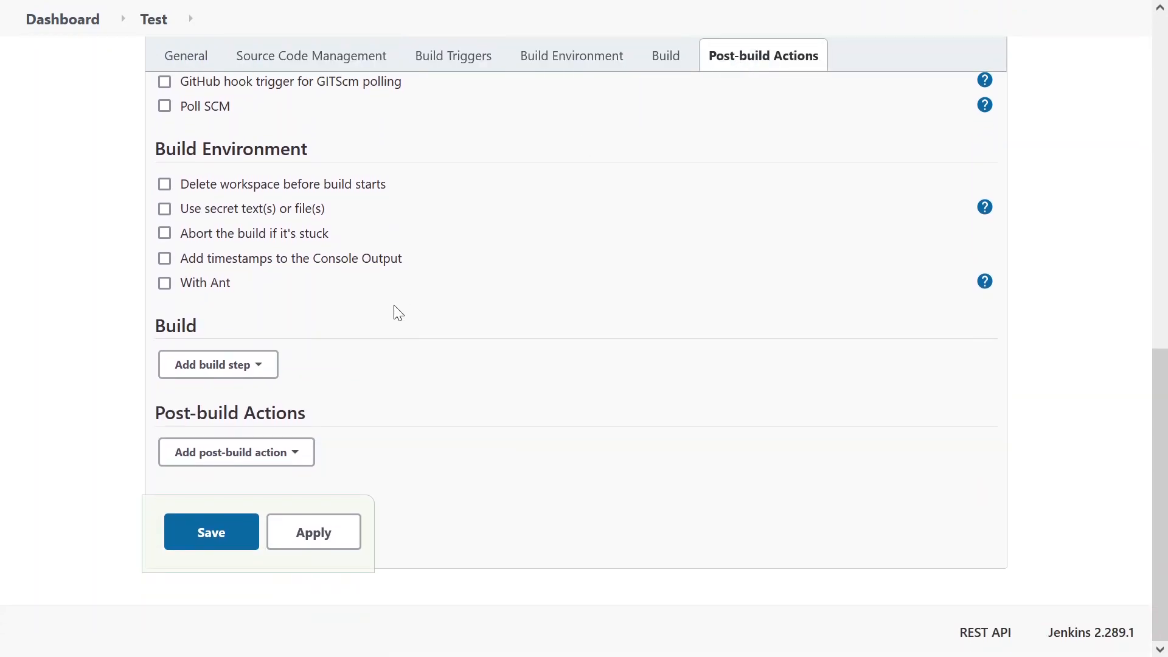
{"action": "scroll", "coordinate": [389, 425], "scroll_direction": "up", "scroll_amount": 10}
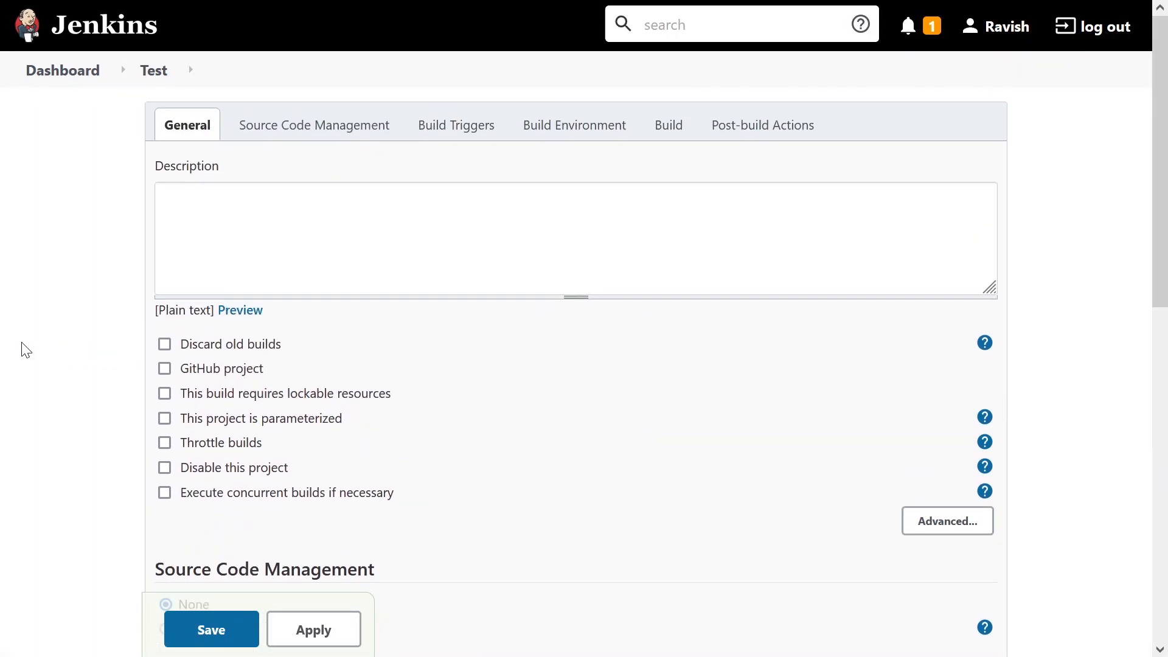
Try out the job description "Artefact job.....etc" and clear the text again
{"action": "left_click", "coordinate": [161, 197]}
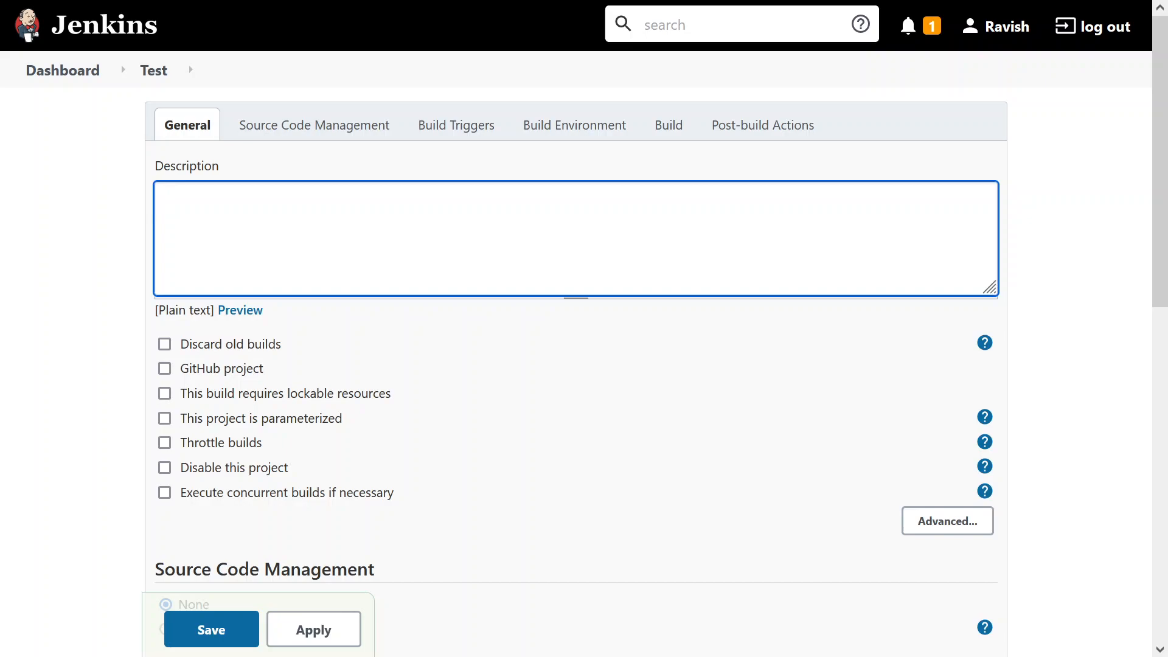
{"action": "type", "text": "Artefact job.....etc"}
{"action": "key", "text": "ctrl+a"}
{"action": "key", "text": "BackSpace"}
Enable "This project is parameterized" and view the parameter types that can be added
{"action": "scroll", "coordinate": [311, 329], "scroll_direction": "down", "scroll_amount": 2}
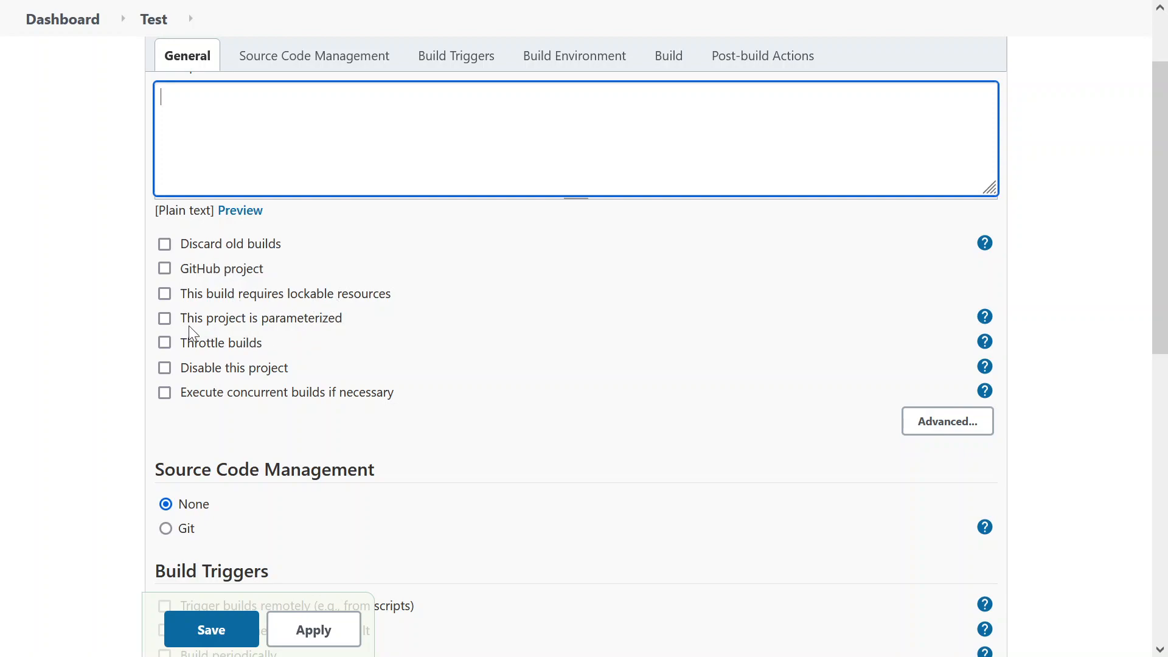
{"action": "left_click", "coordinate": [165, 319]}
{"action": "left_click", "coordinate": [256, 348]}
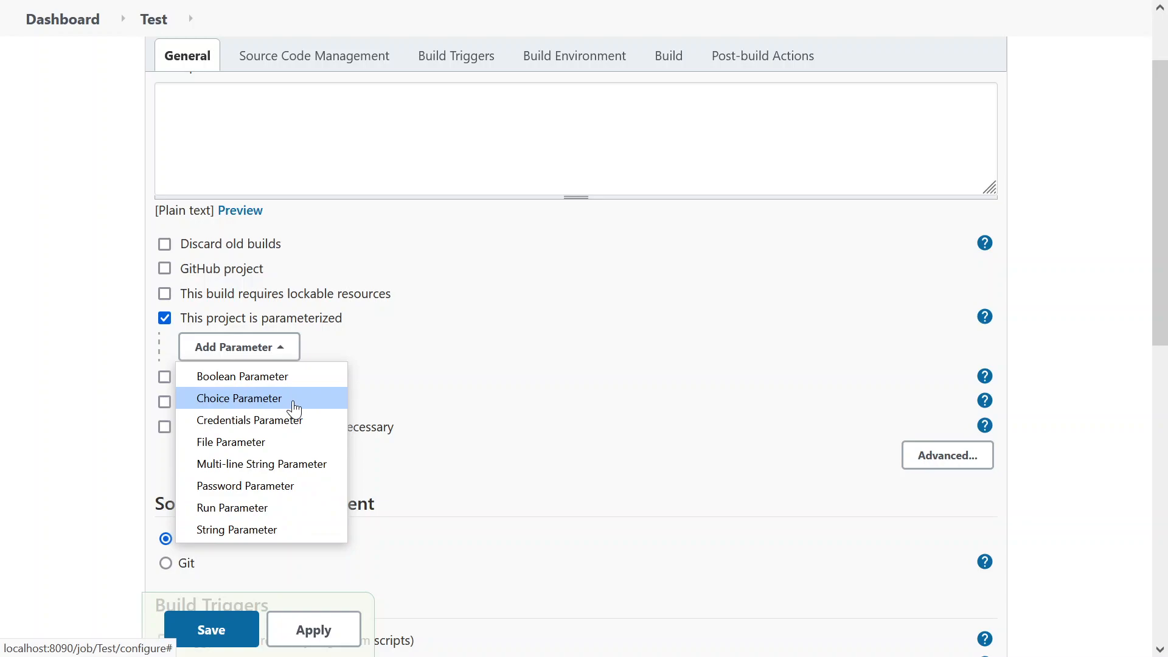
{"action": "left_click", "coordinate": [145, 345]}
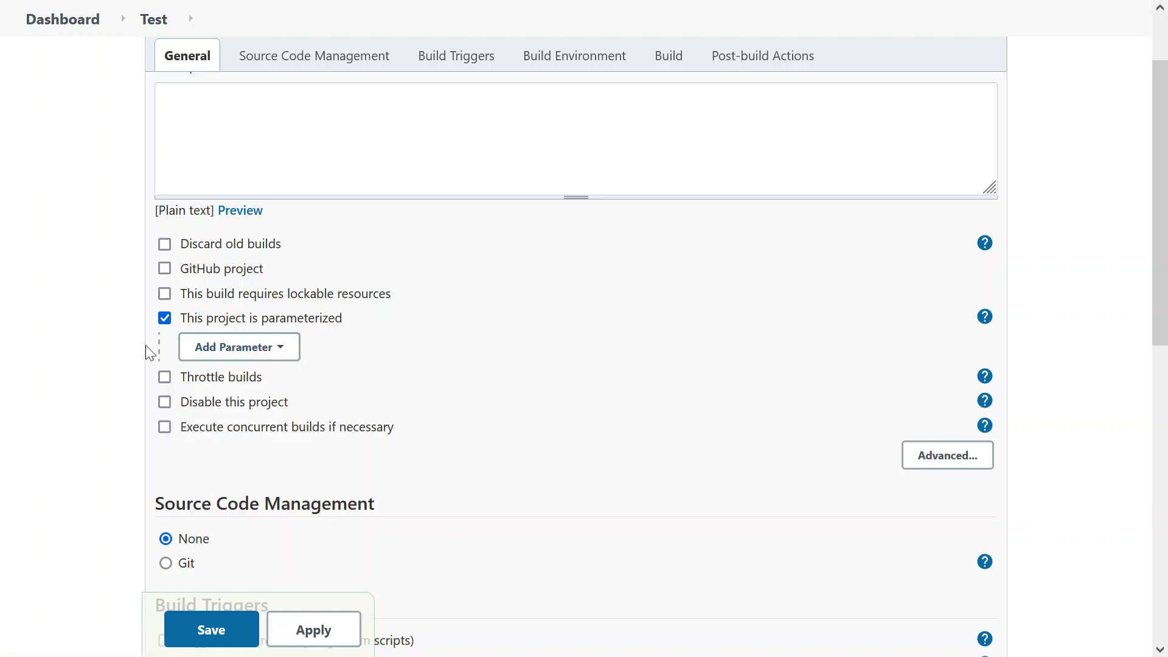
Turn parameterization back off and try out the Throttle builds and Disable this project options, leaving both disabled
{"action": "left_click", "coordinate": [163, 378]}
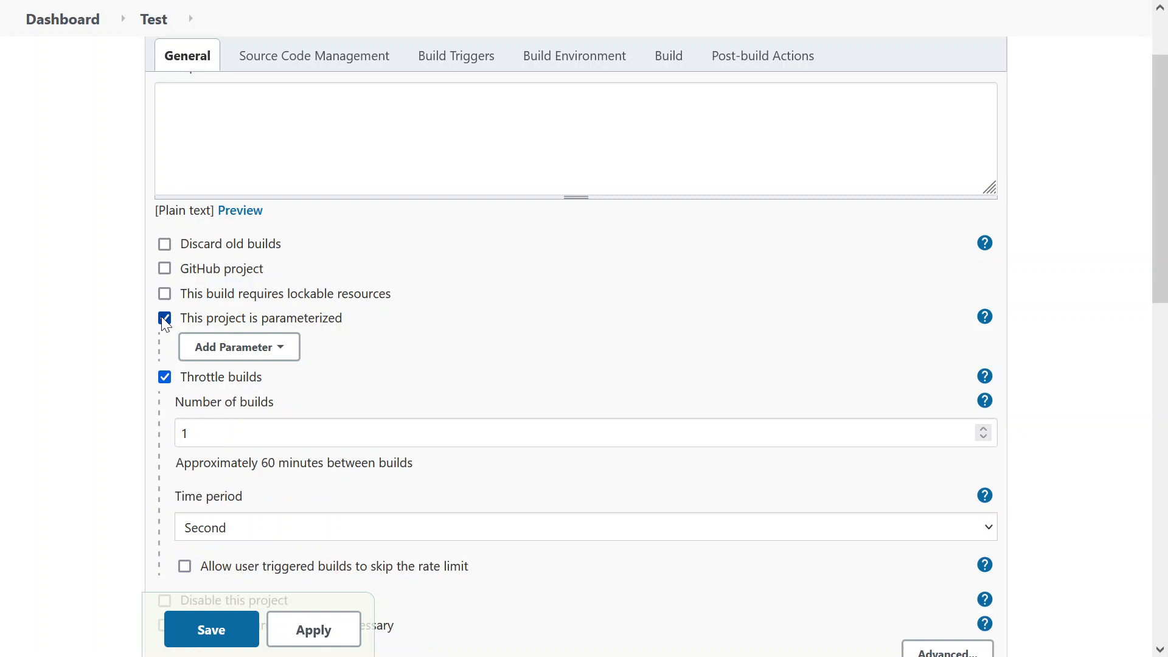
{"action": "left_click", "coordinate": [165, 317]}
{"action": "scroll", "coordinate": [292, 432], "scroll_direction": "down", "scroll_amount": 2}
{"action": "left_click", "coordinate": [216, 398]}
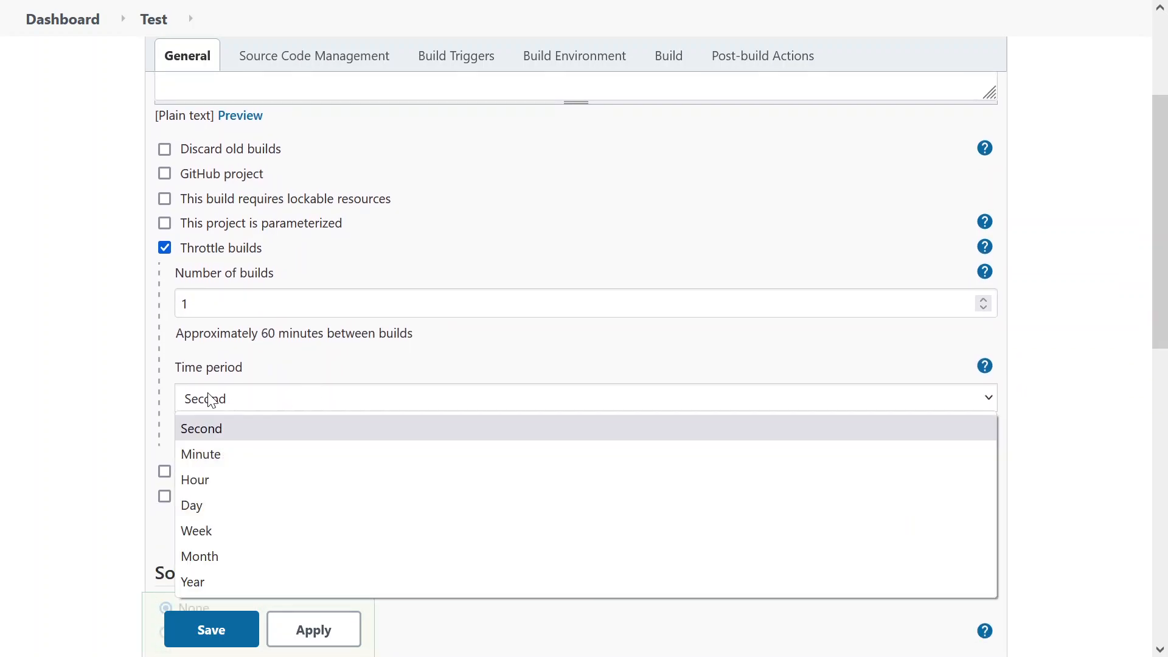
{"action": "left_click", "coordinate": [100, 405]}
{"action": "left_click", "coordinate": [165, 251]}
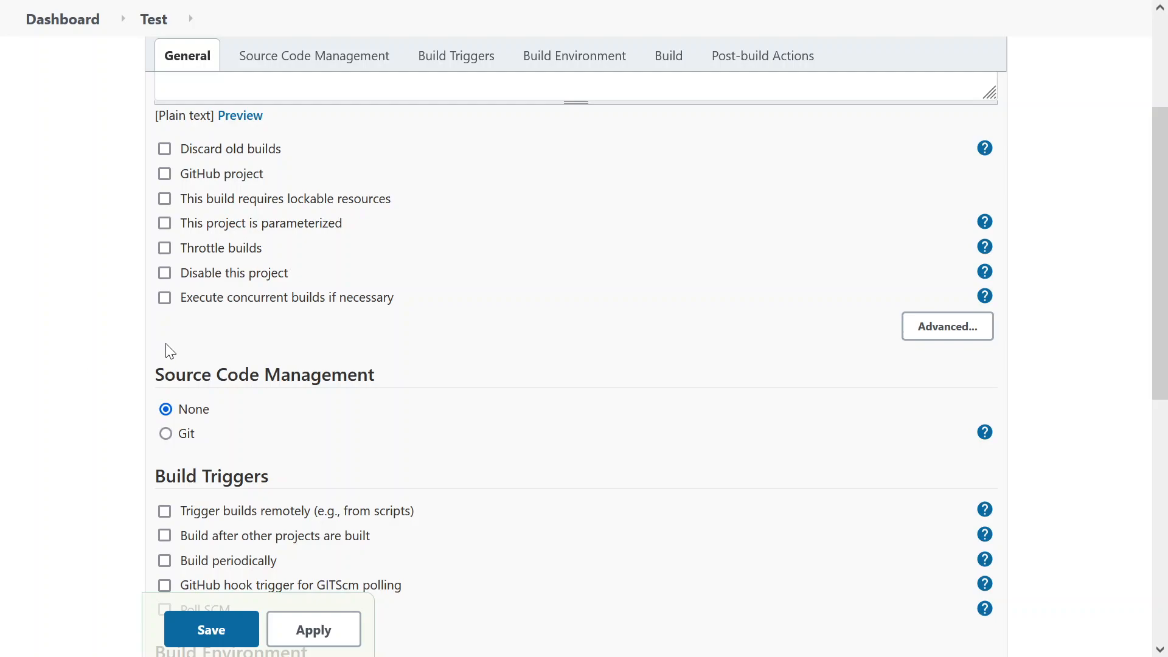
{"action": "left_click", "coordinate": [166, 275]}
{"action": "left_click", "coordinate": [165, 274]}
Set the job's source code management to Git and go to its empty Repository URL field
{"action": "left_click_drag", "start_coordinate": [377, 373], "coordinate": [180, 343]}
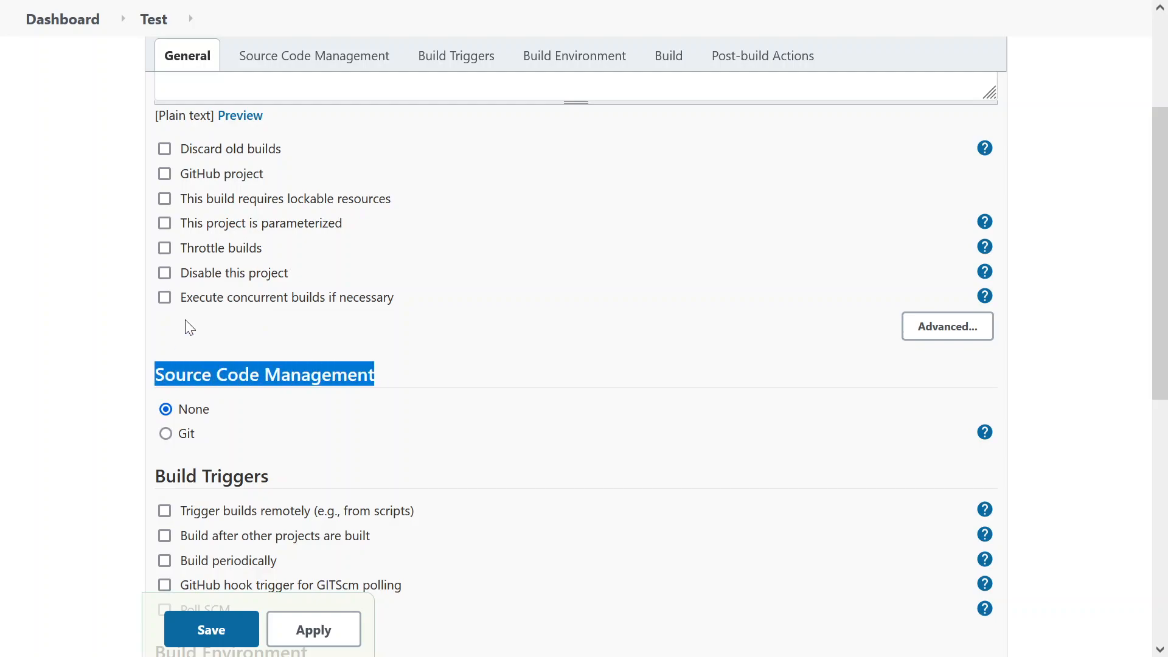
{"action": "left_click", "coordinate": [261, 51]}
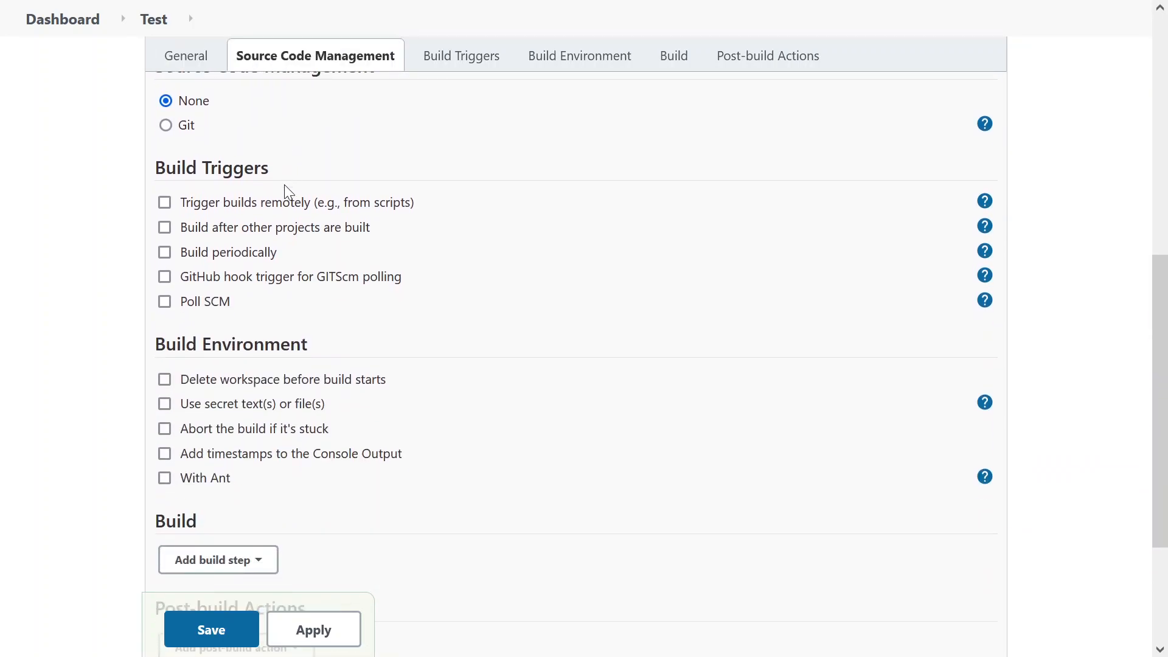
{"action": "scroll", "coordinate": [284, 177], "scroll_direction": "up", "scroll_amount": 3}
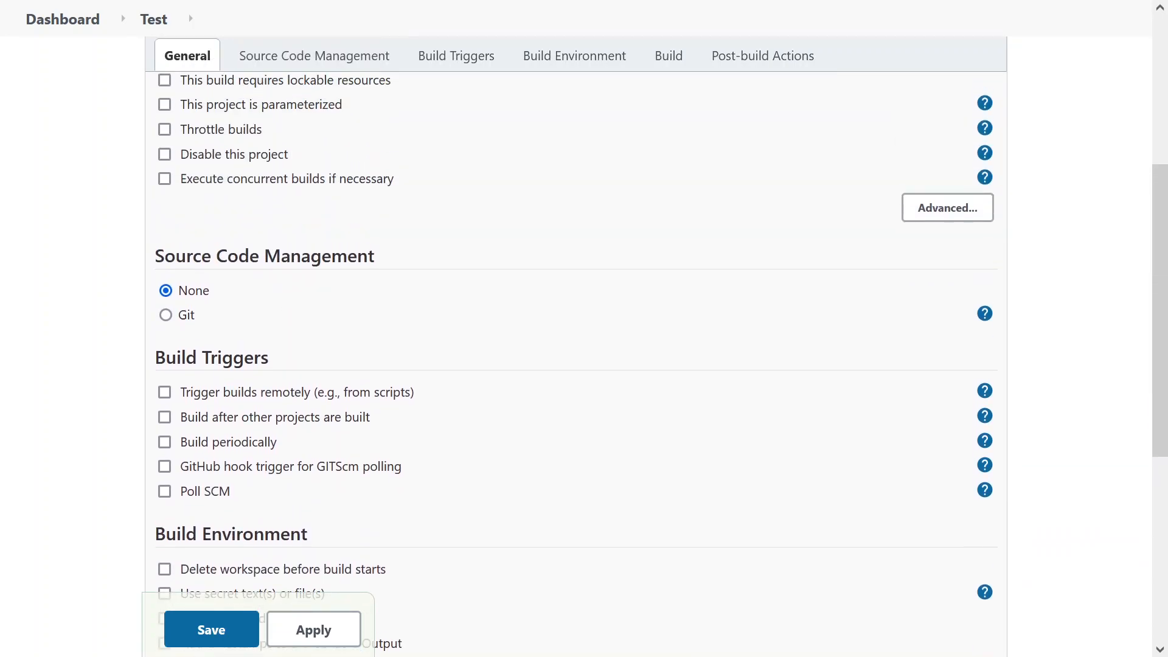
{"action": "left_click", "coordinate": [166, 316]}
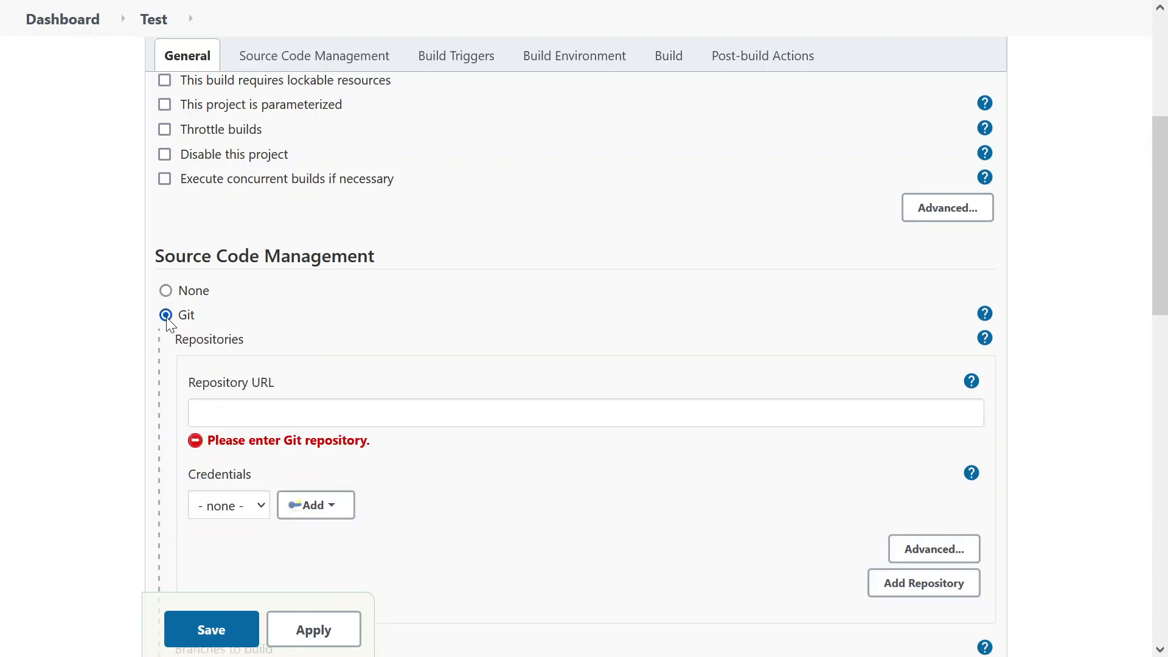
{"action": "scroll", "coordinate": [346, 316], "scroll_direction": "down", "scroll_amount": 2}
{"action": "left_click", "coordinate": [345, 317]}
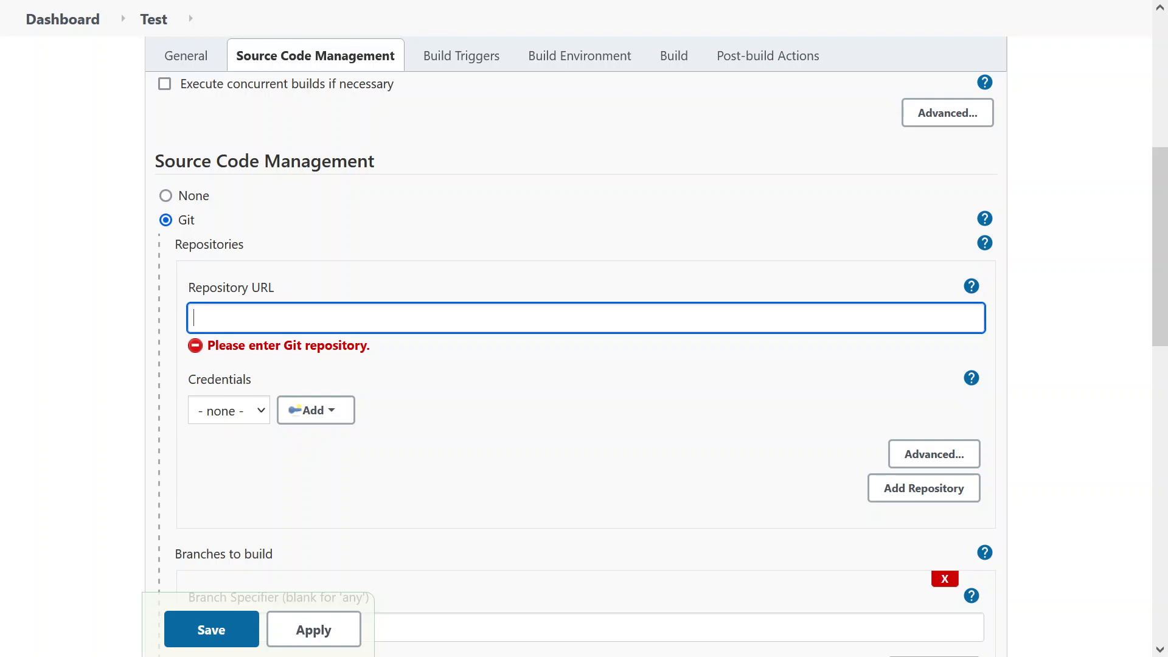
View the repository's credential choices and examine the form for adding Jenkins credentials, cancelling it without adding any
{"action": "left_click", "coordinate": [255, 419]}
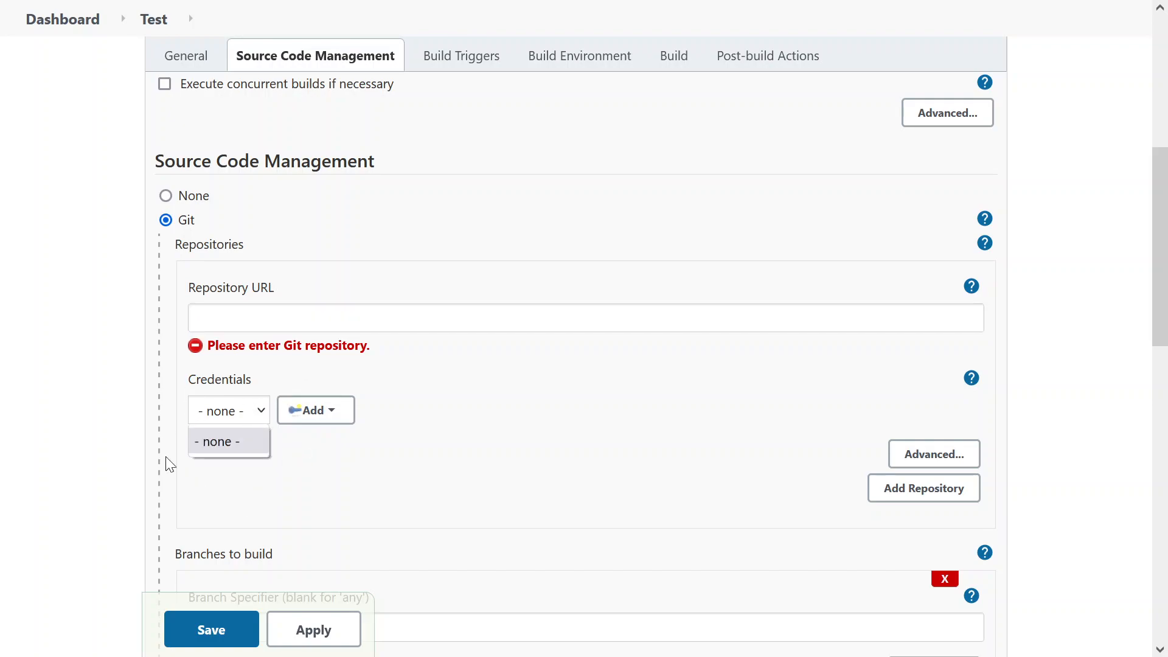
{"action": "left_click", "coordinate": [322, 482]}
{"action": "left_click", "coordinate": [314, 411]}
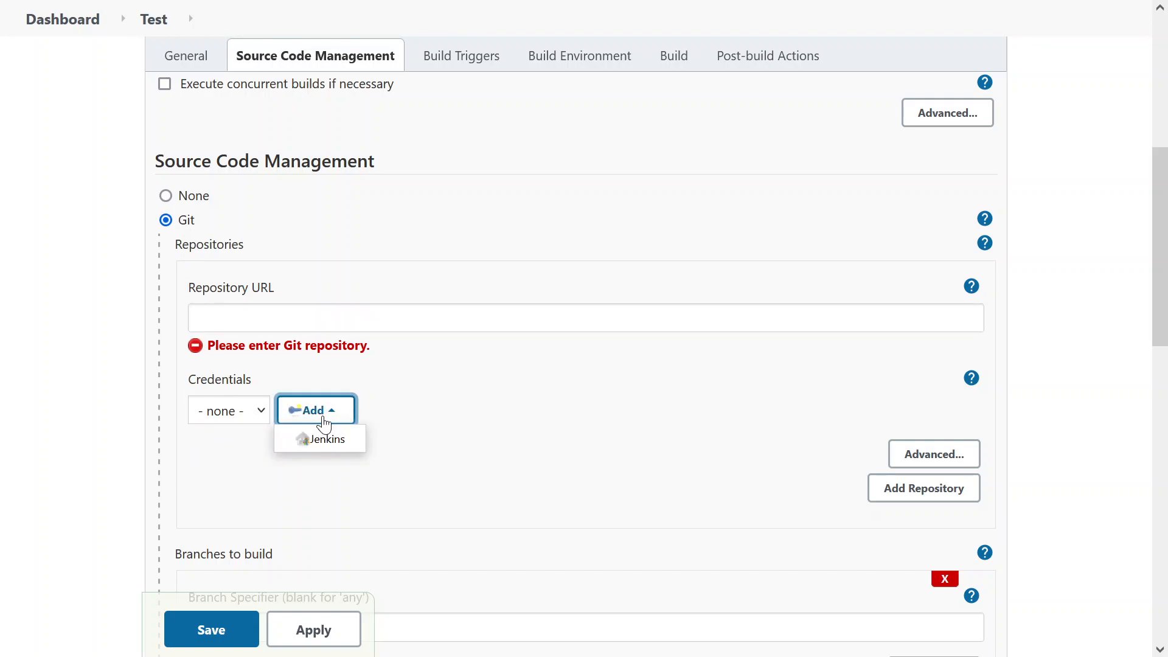
{"action": "left_click", "coordinate": [334, 447]}
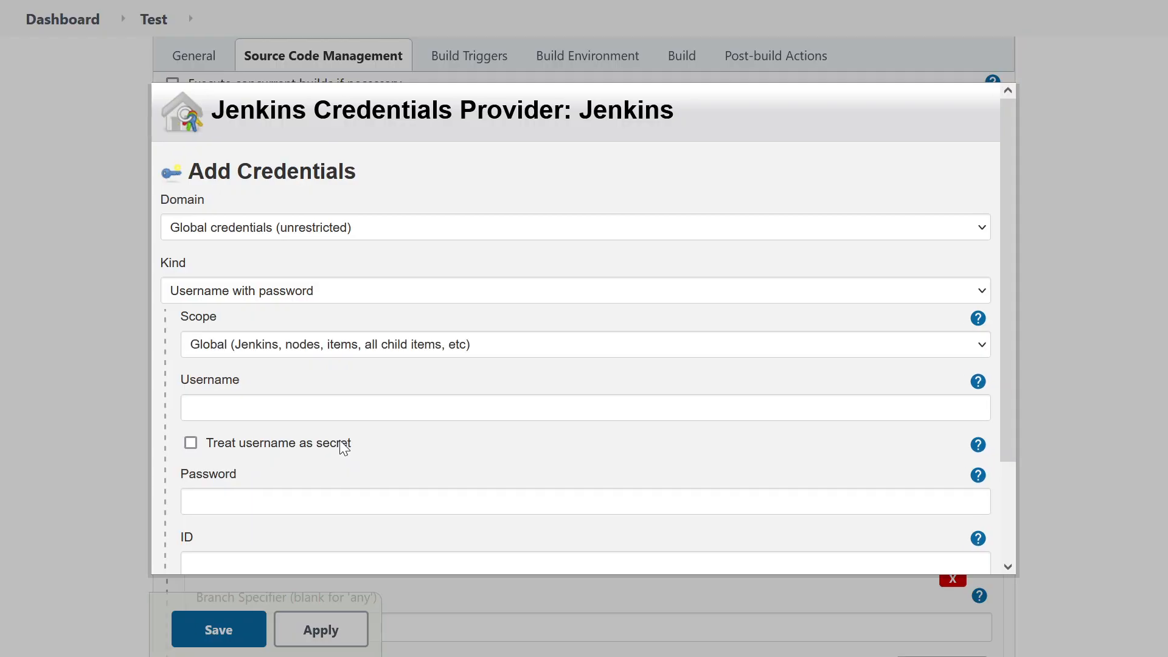
{"action": "scroll", "coordinate": [298, 381], "scroll_direction": "down", "scroll_amount": 3}
{"action": "left_click", "coordinate": [271, 288]}
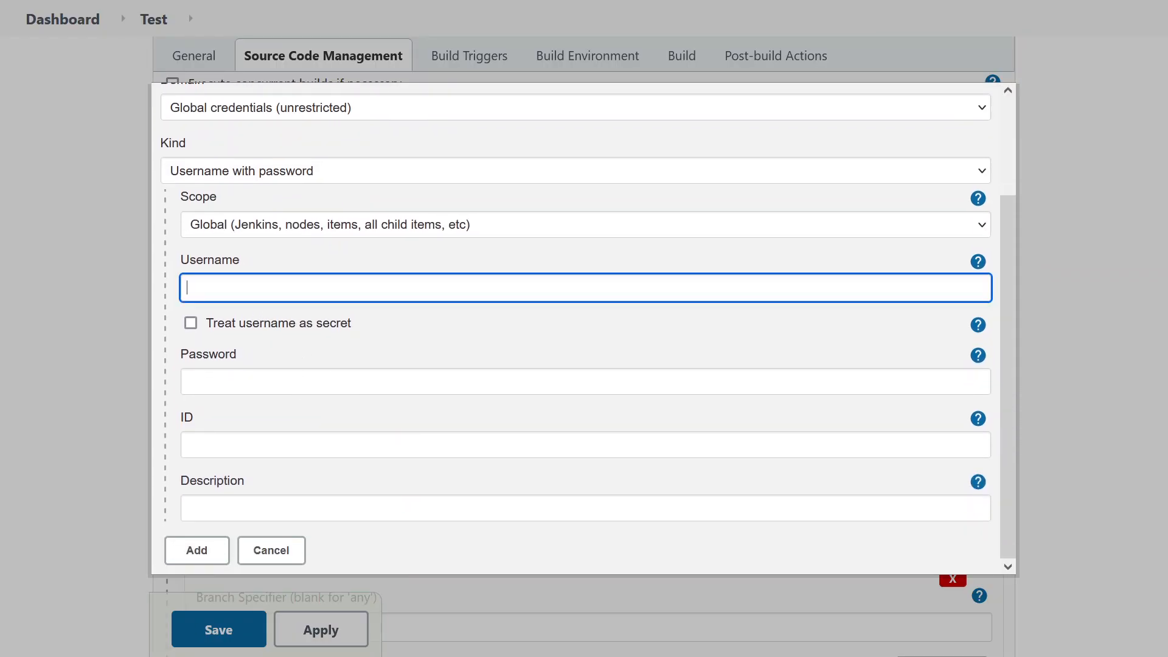
{"action": "left_click", "coordinate": [244, 366]}
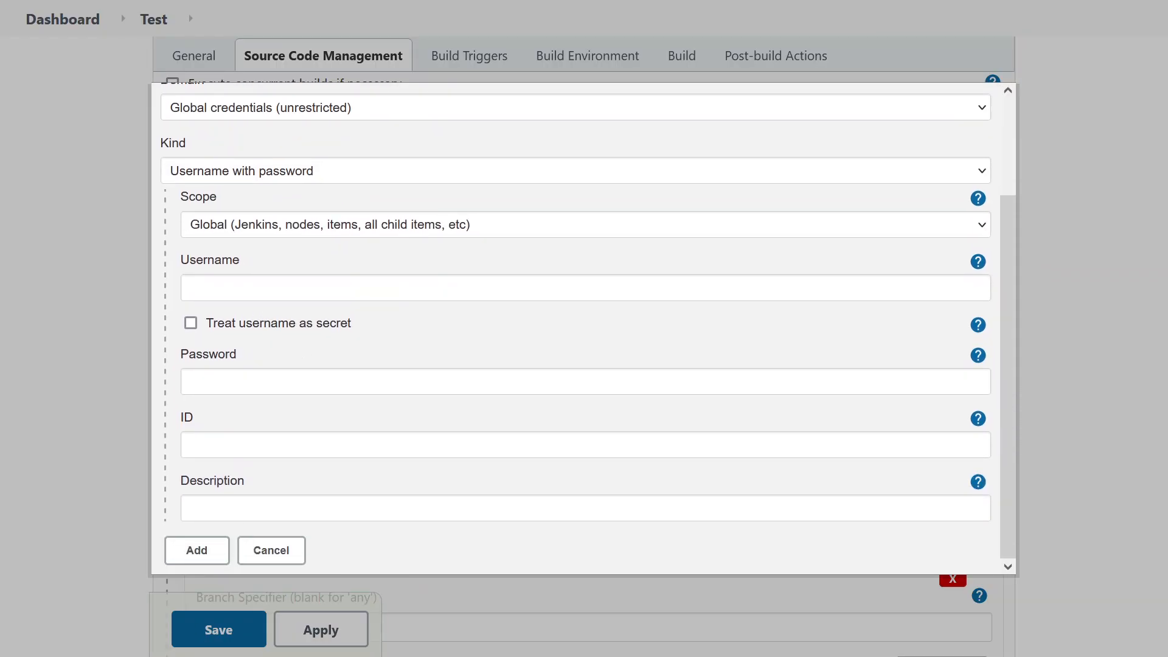
{"action": "left_click", "coordinate": [272, 549]}
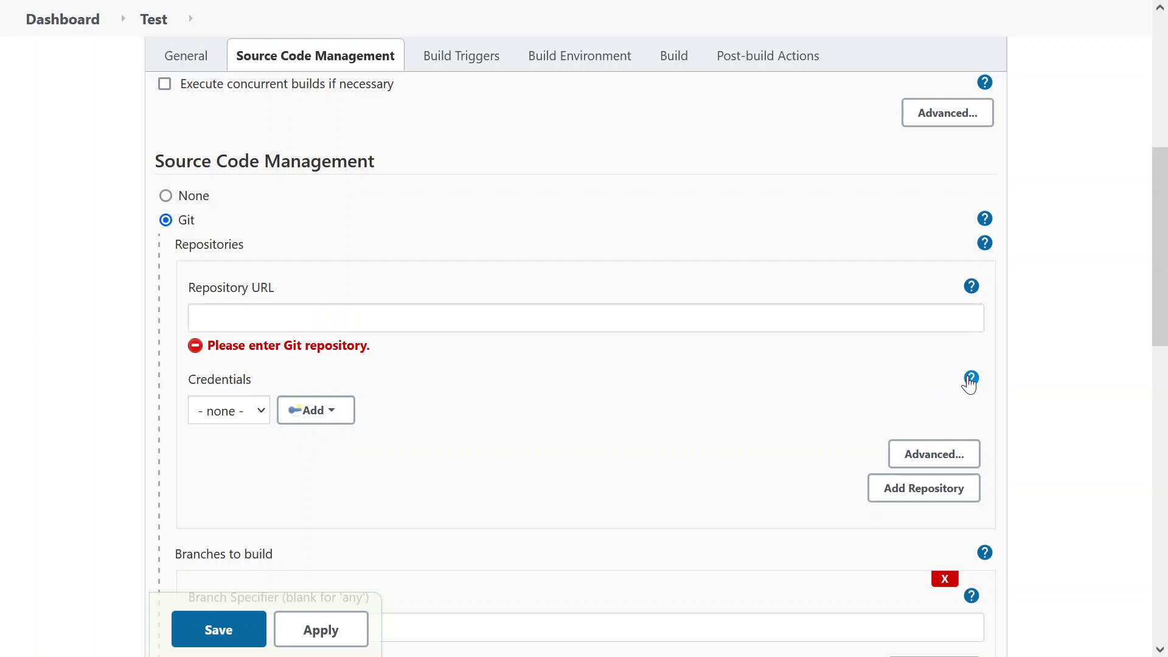
Display the help for the Git repository's credentials and look over the branch settings
{"action": "left_click", "coordinate": [969, 379]}
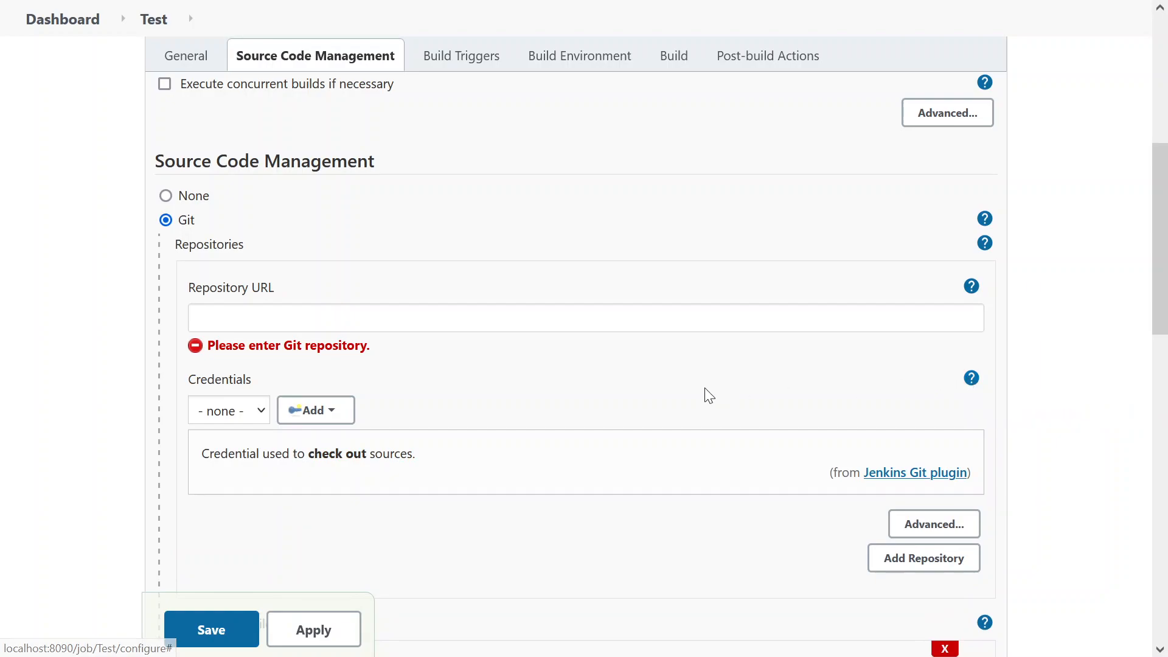
{"action": "scroll", "coordinate": [705, 389], "scroll_direction": "down", "scroll_amount": 3}
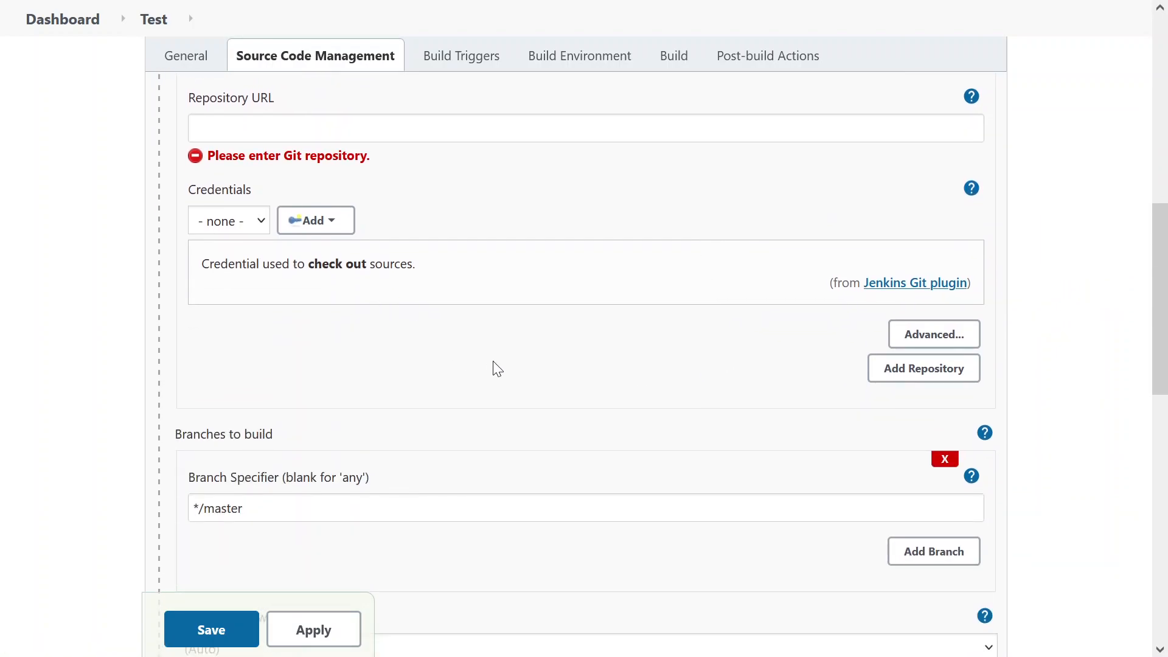
{"action": "scroll", "coordinate": [487, 389], "scroll_direction": "up", "scroll_amount": 2}
{"action": "scroll", "coordinate": [489, 389], "scroll_direction": "up", "scroll_amount": 2}
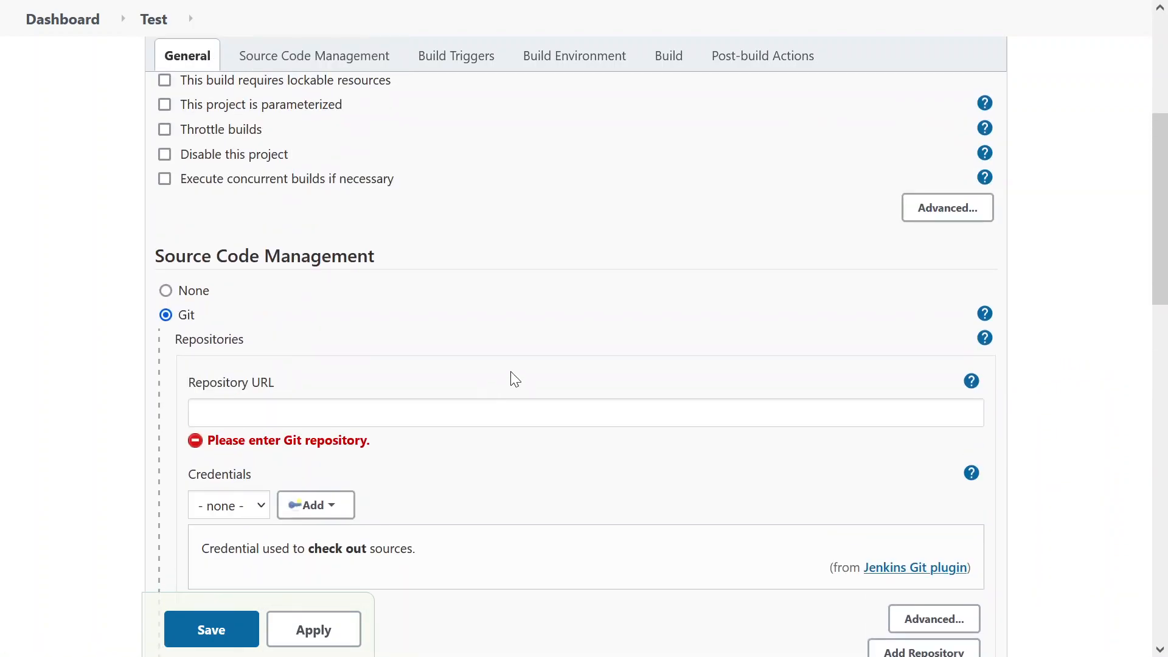
View and close the help for executing concurrent builds, and return to the branch and repository browser settings
{"action": "left_click", "coordinate": [983, 178]}
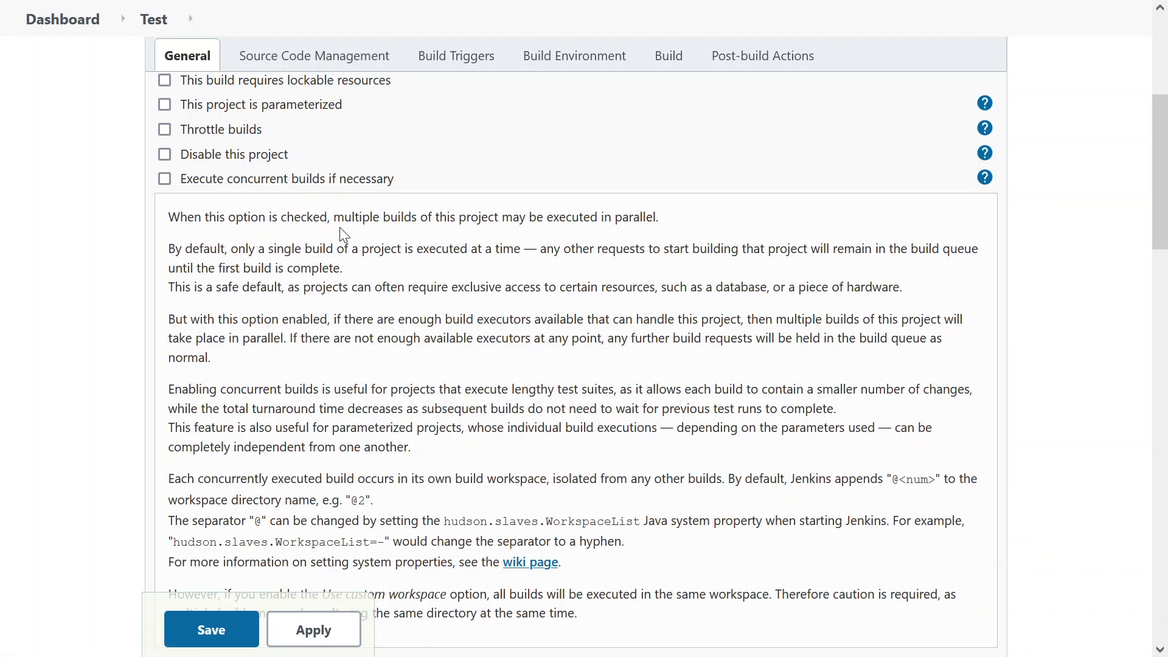
{"action": "left_click", "coordinate": [984, 178]}
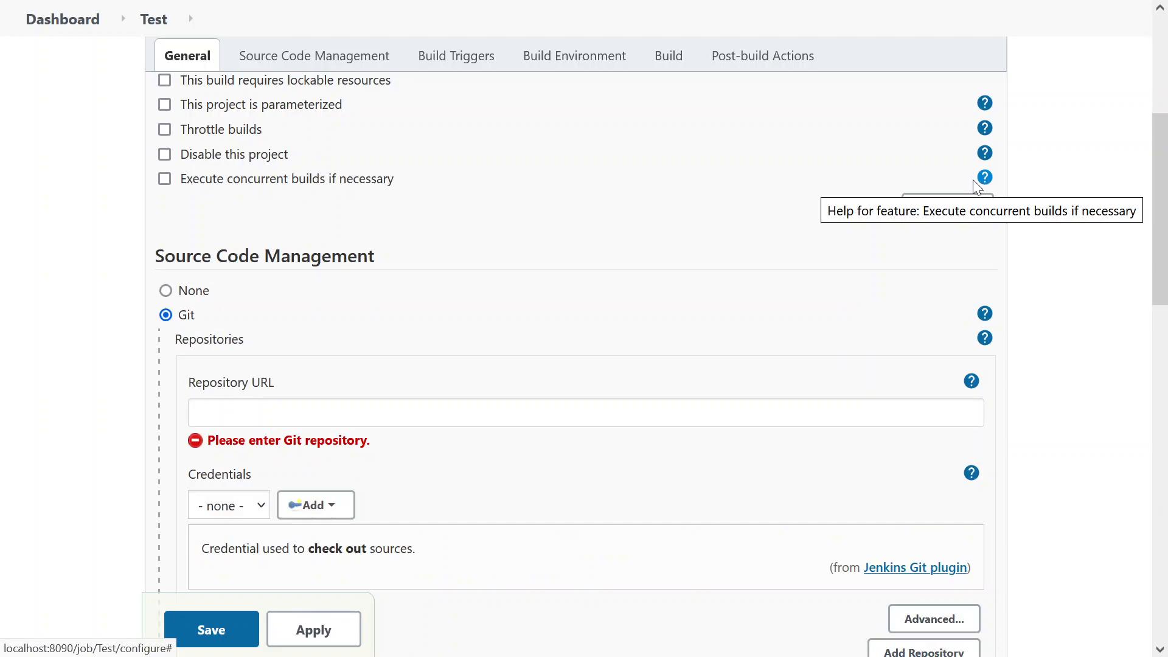
{"action": "scroll", "coordinate": [606, 369], "scroll_direction": "down", "scroll_amount": 1}
{"action": "scroll", "coordinate": [607, 369], "scroll_direction": "down", "scroll_amount": 6}
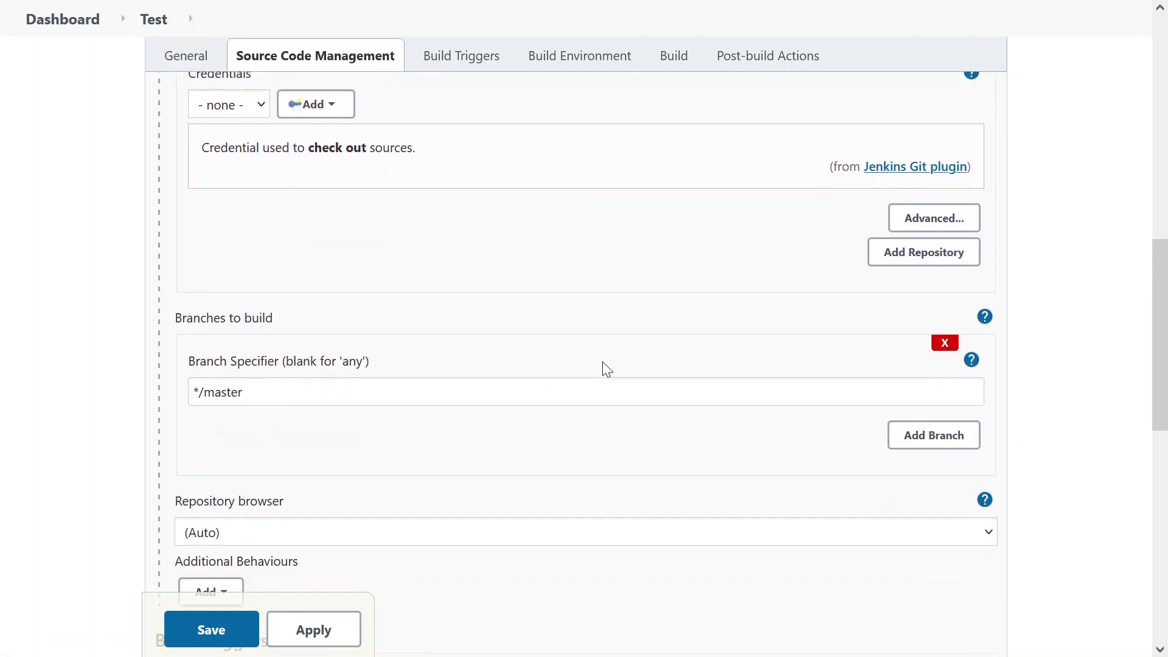
Set the job's source code management back to None and go to the Build Triggers section
{"action": "scroll", "coordinate": [570, 369], "scroll_direction": "up", "scroll_amount": 5}
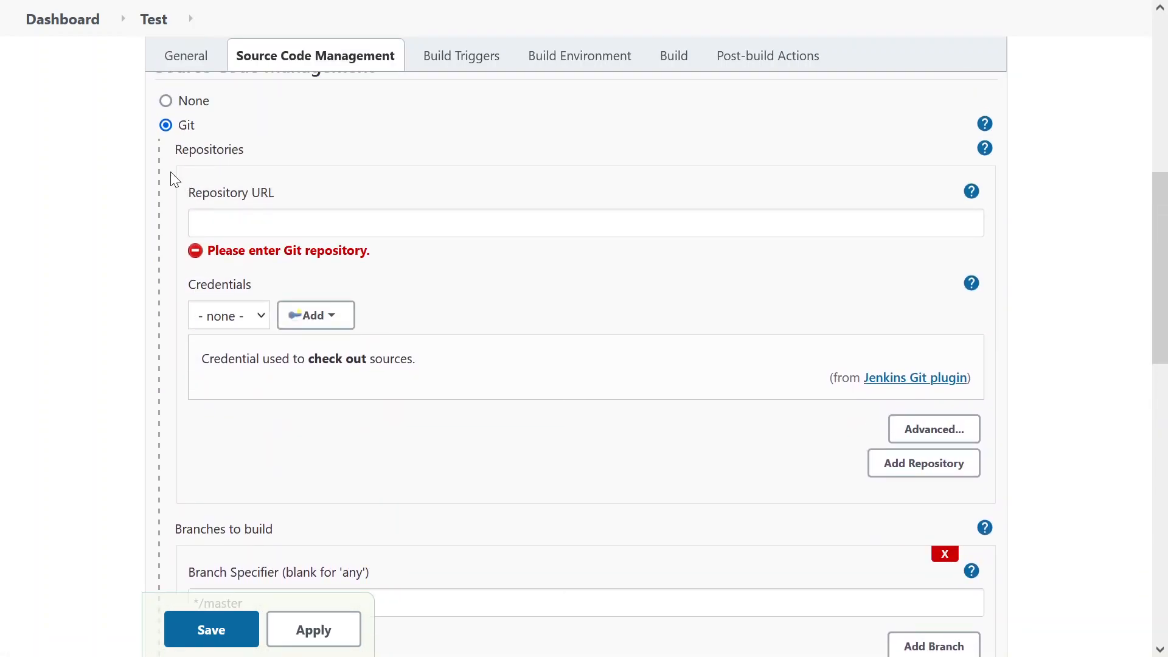
{"action": "left_click", "coordinate": [166, 101]}
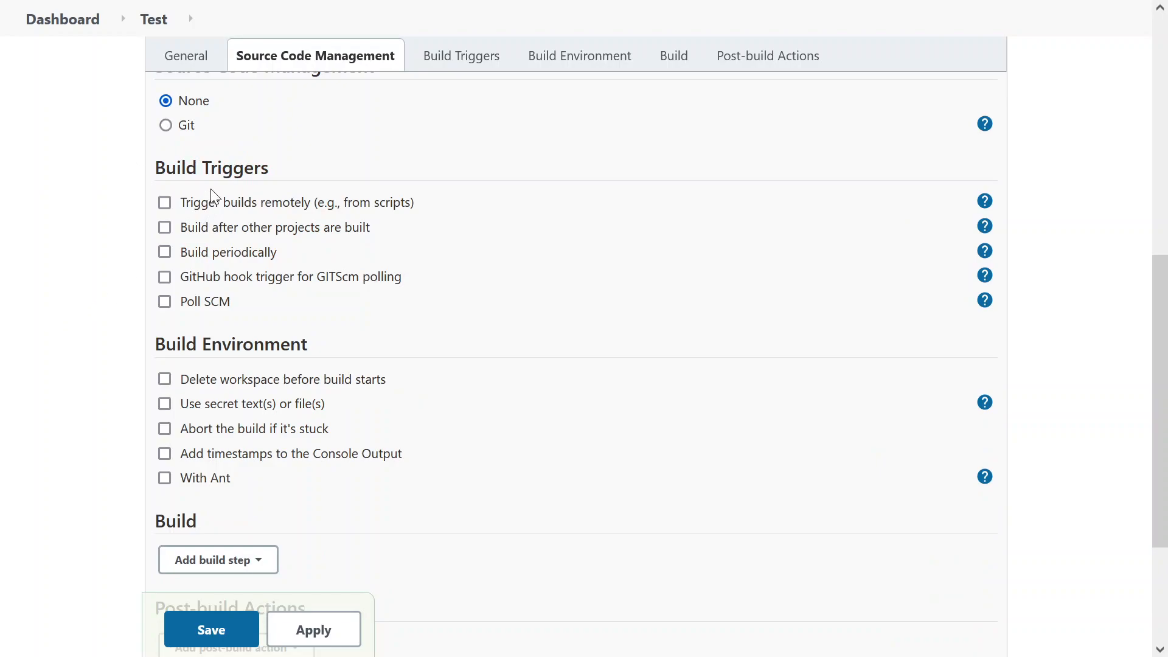
{"action": "left_click", "coordinate": [443, 61]}
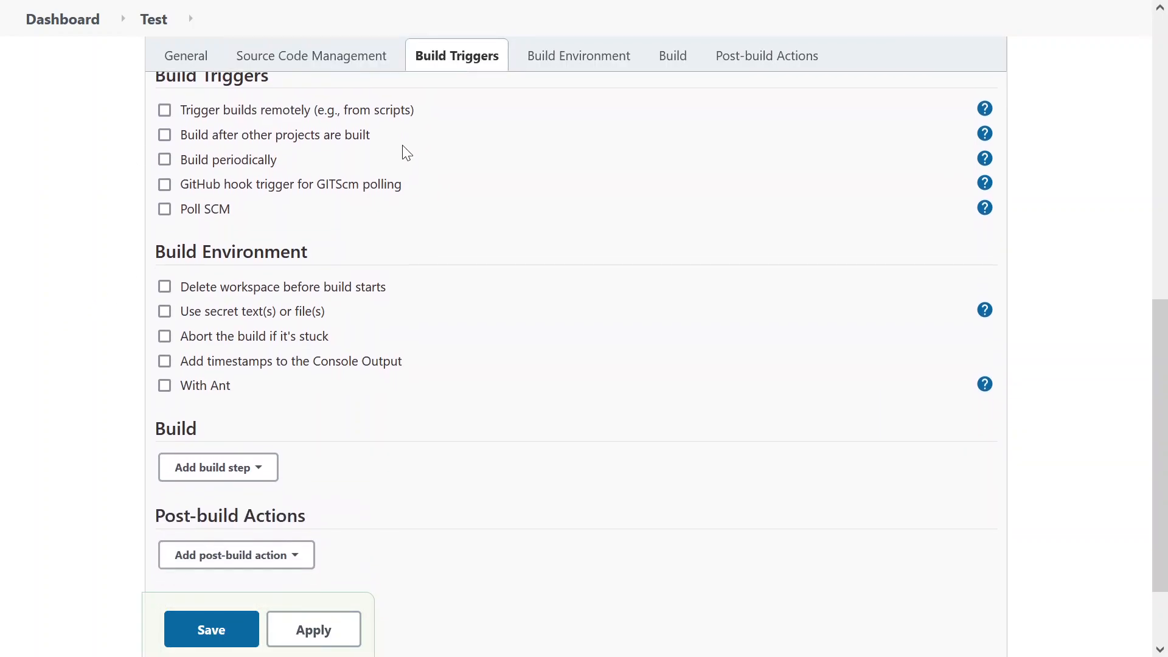
Enable triggering builds remotely to see its authentication token setting, and disable the trigger again
{"action": "scroll", "coordinate": [309, 271], "scroll_direction": "up", "scroll_amount": 1}
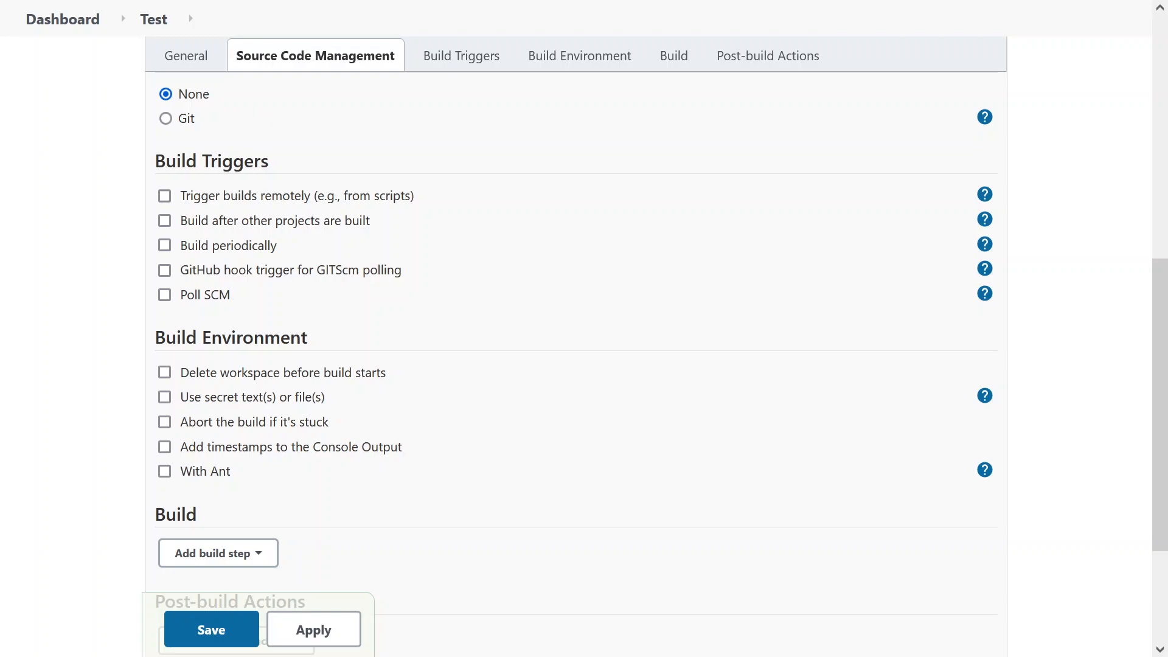
{"action": "left_click_drag", "start_coordinate": [348, 195], "coordinate": [411, 196]}
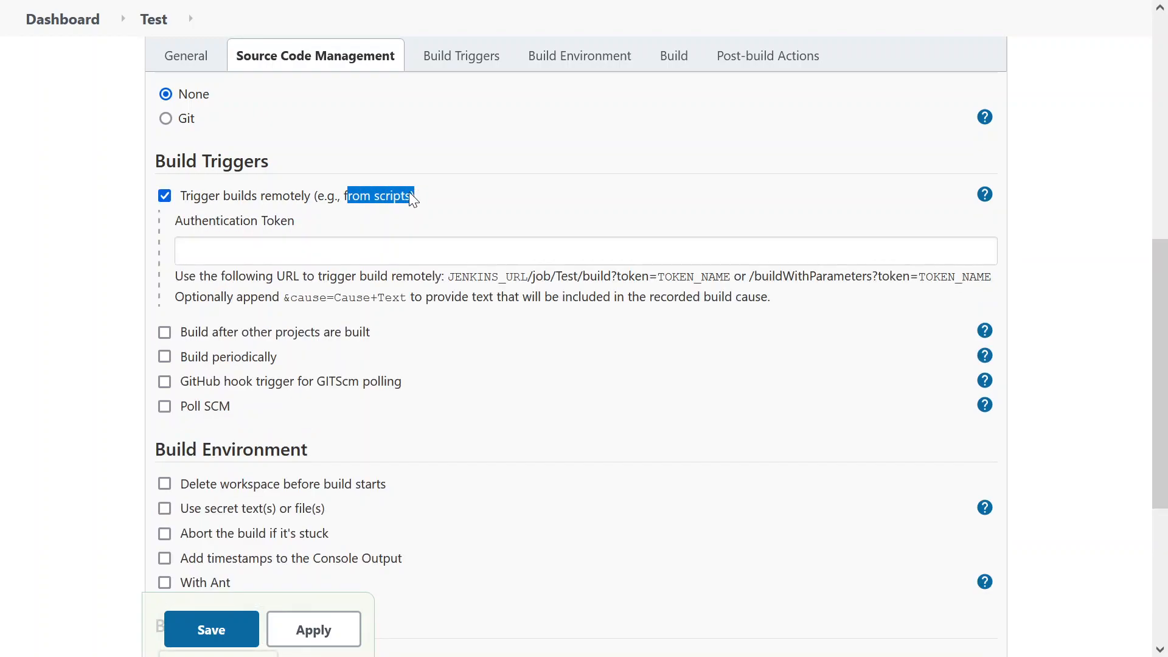
{"action": "left_click", "coordinate": [165, 196]}
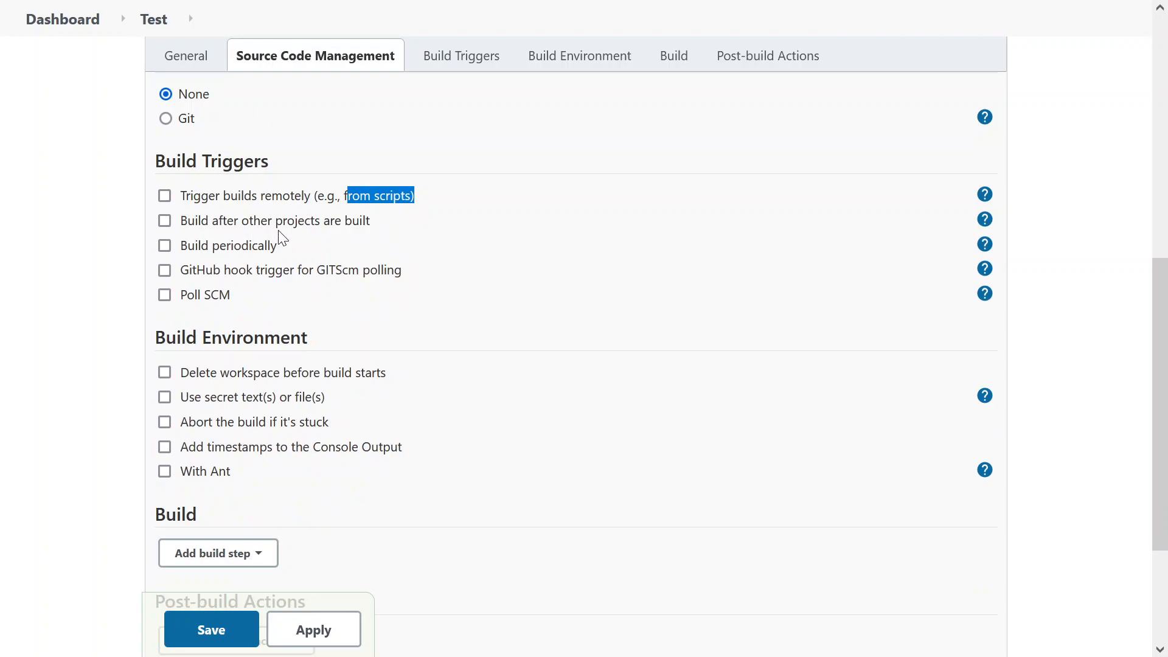
Look at the Build periodically schedule and the help for the GitHub hook trigger, leaving both triggers disabled
{"action": "left_click", "coordinate": [214, 244]}
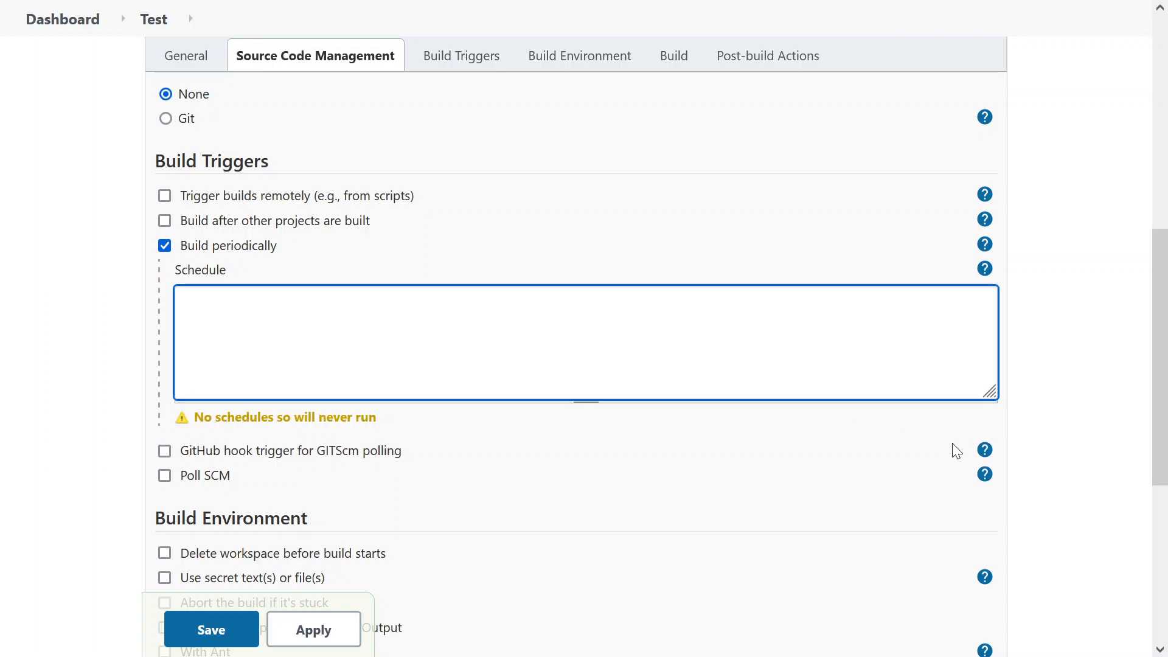
{"action": "left_click", "coordinate": [986, 452]}
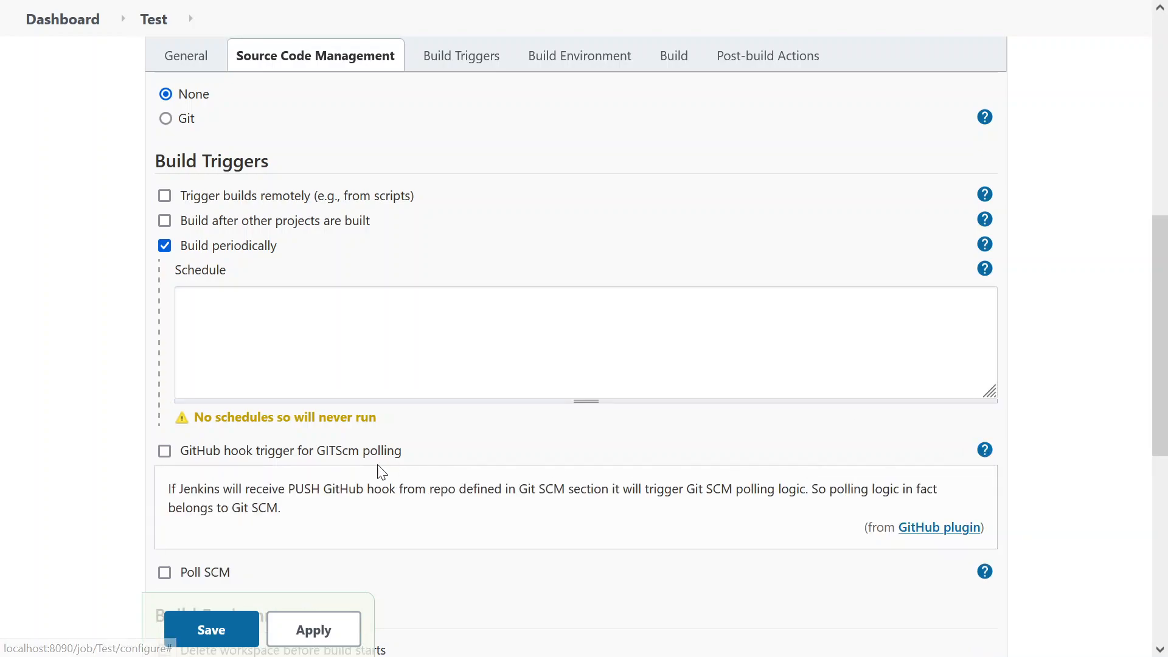
{"action": "scroll", "coordinate": [323, 471], "scroll_direction": "down", "scroll_amount": 2}
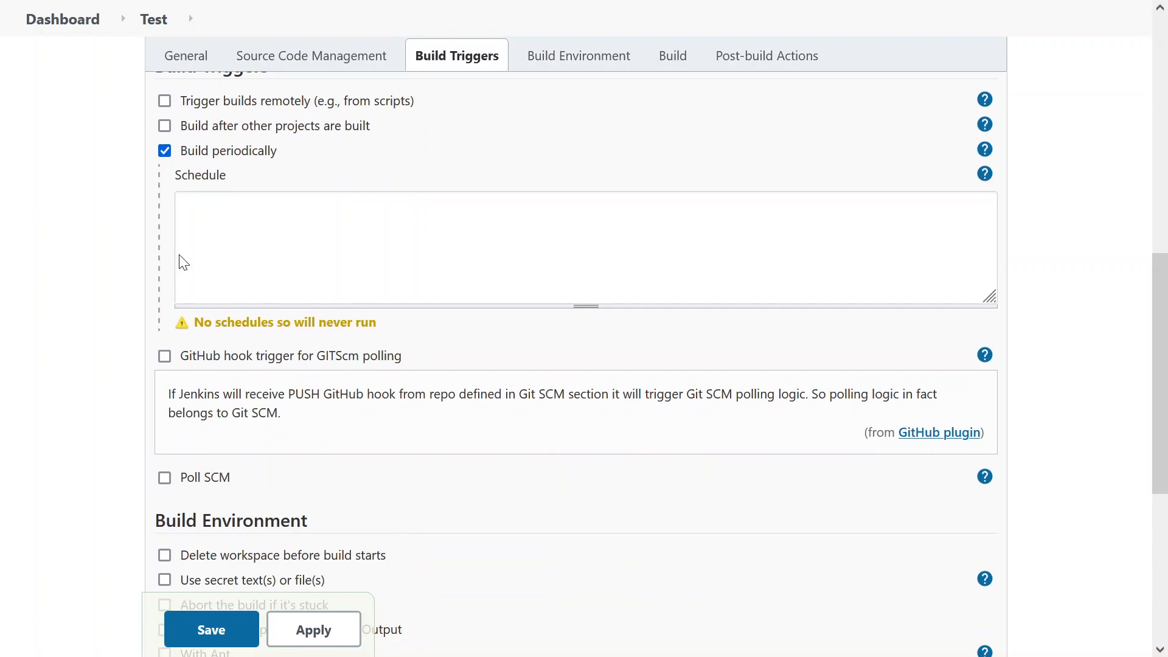
{"action": "left_click_drag", "start_coordinate": [232, 363], "coordinate": [450, 362]}
{"action": "left_click", "coordinate": [164, 356]}
{"action": "left_click", "coordinate": [165, 150]}
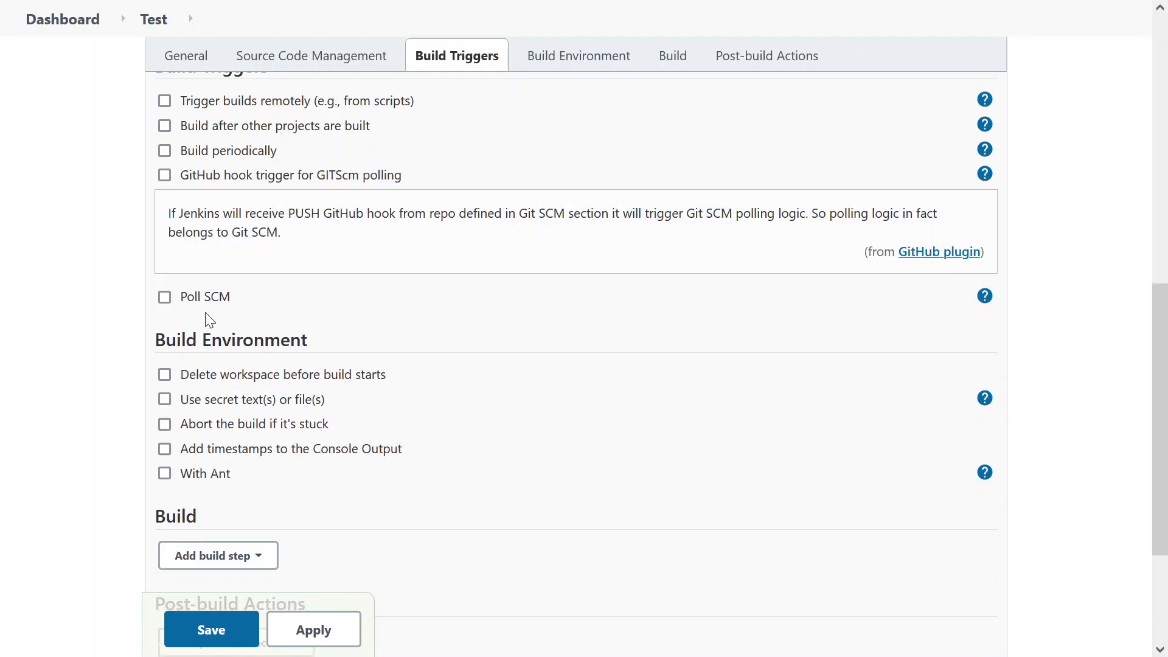
Enable Poll SCM, display the help for its schedule and enter the schedule * * * * *
{"action": "left_click", "coordinate": [164, 297]}
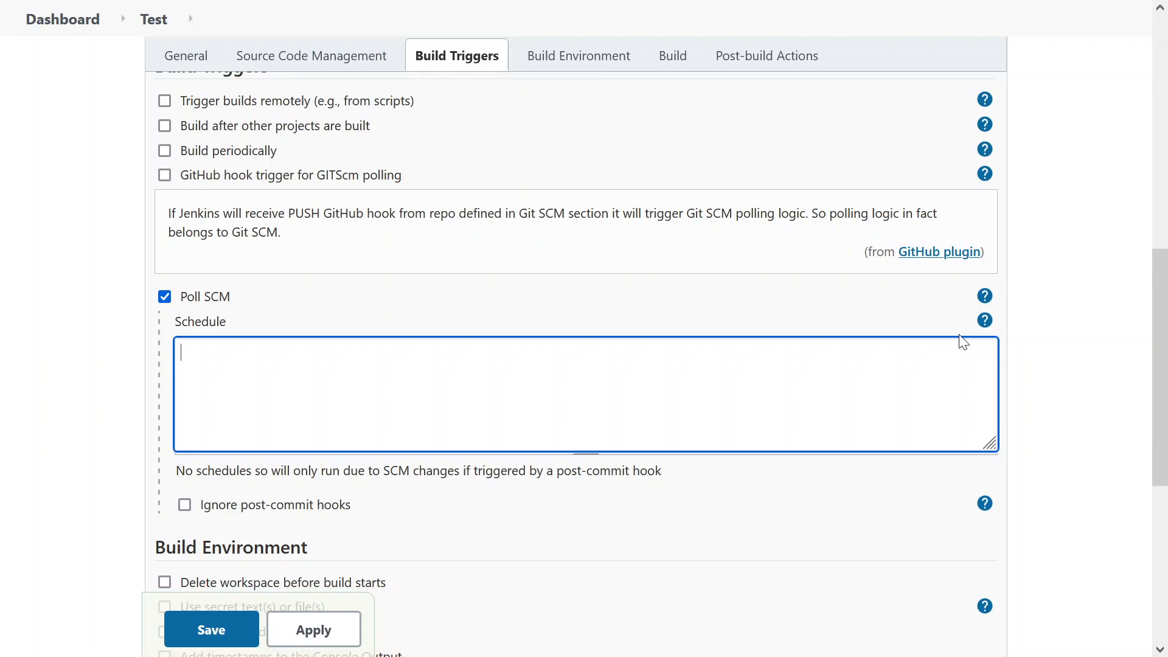
{"action": "left_click", "coordinate": [983, 321]}
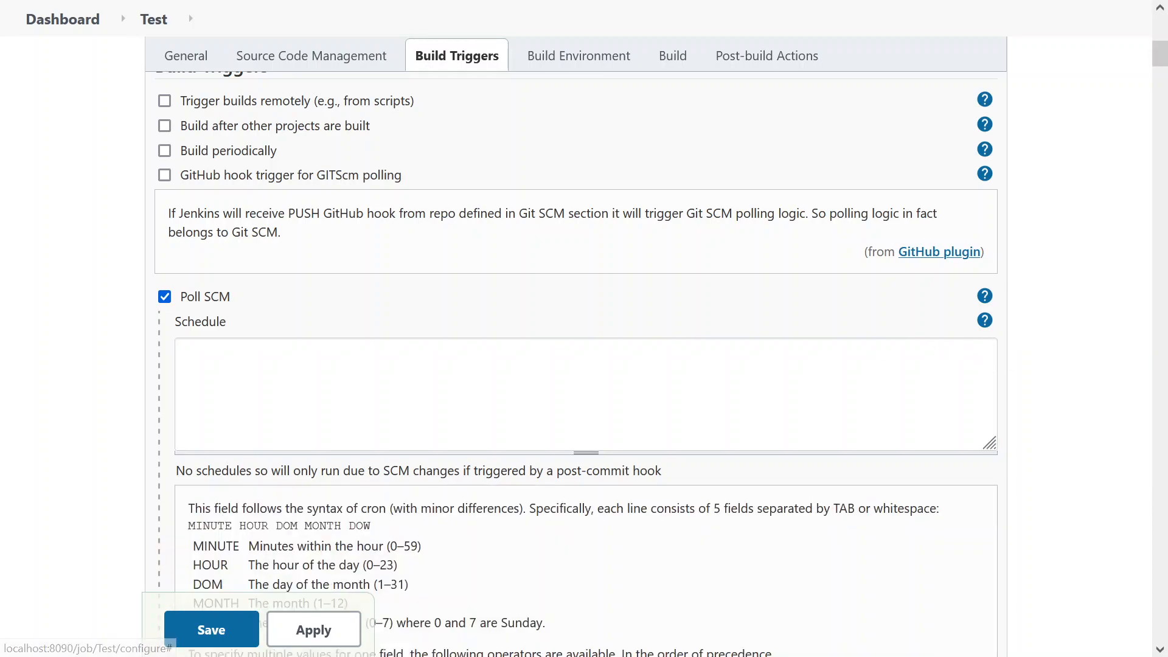
{"action": "scroll", "coordinate": [583, 365], "scroll_direction": "down", "scroll_amount": 3}
{"action": "left_click", "coordinate": [181, 162]}
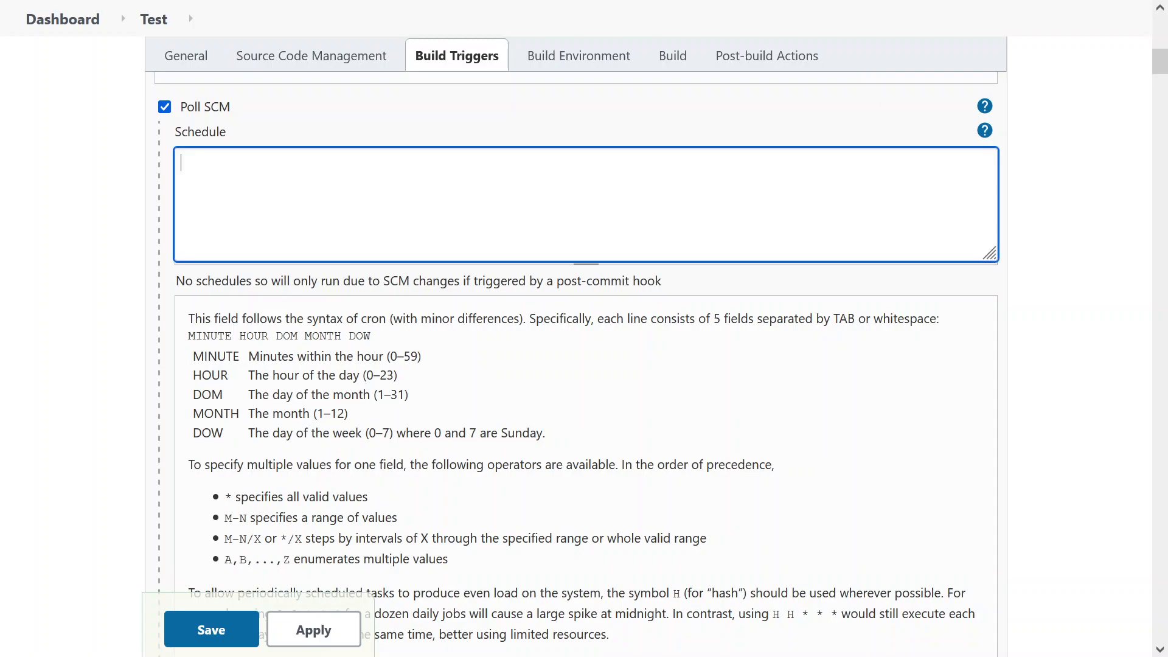
{"action": "type", "text": "* * * * *"}
{"action": "left_click", "coordinate": [103, 225]}
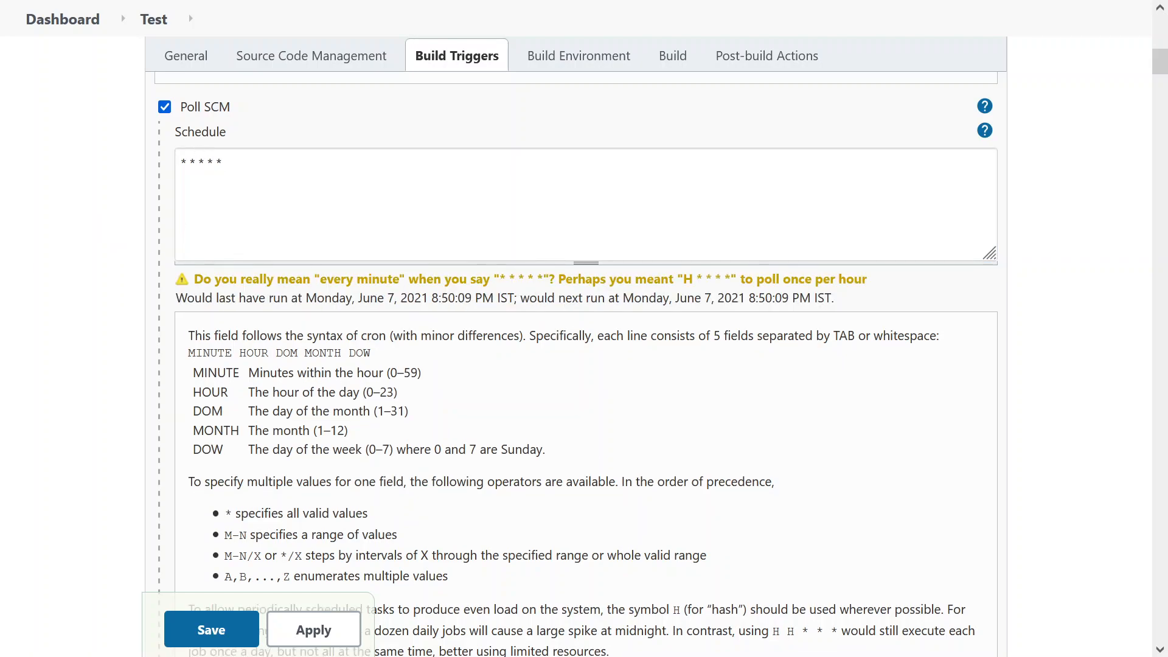
Change the Poll SCM schedule to H * * * * and check its last and next run times
{"action": "left_click", "coordinate": [181, 162]}
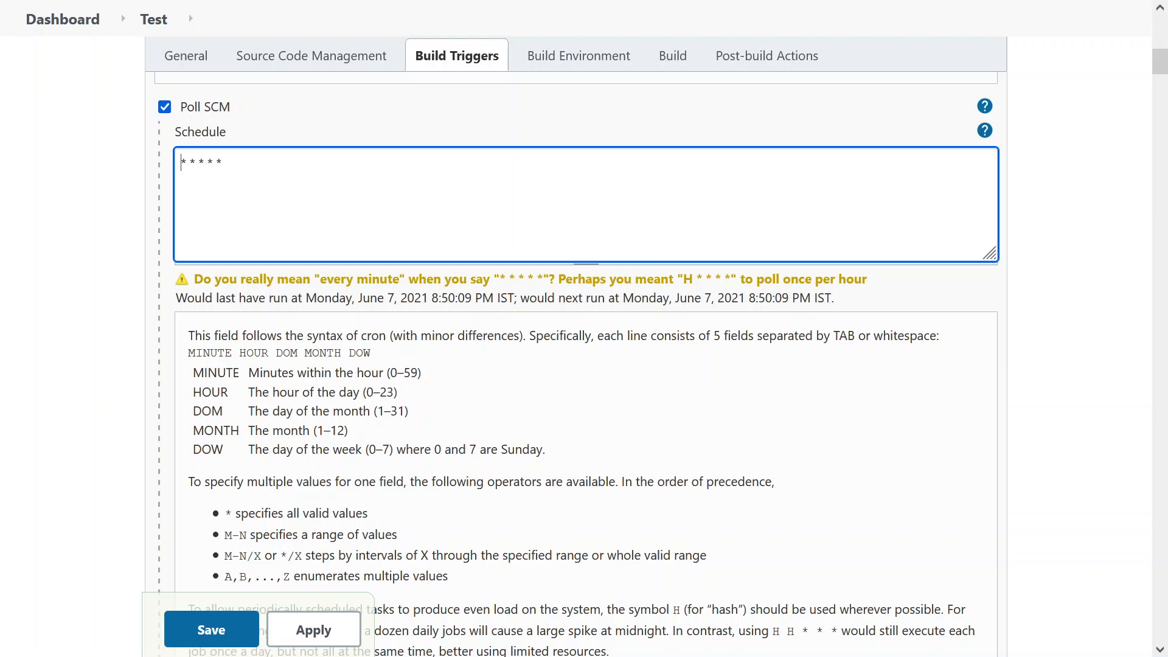
{"action": "key", "text": "shift+Right"}
{"action": "type", "text": "H"}
{"action": "left_click", "coordinate": [102, 236]}
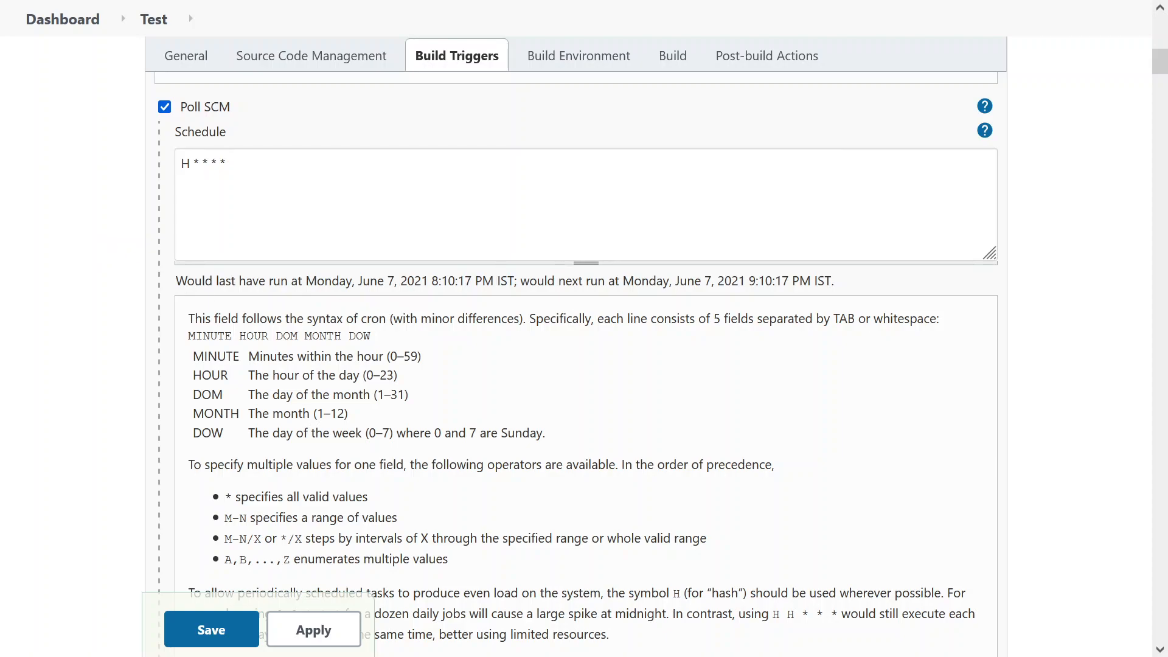
{"action": "left_click_drag", "start_coordinate": [305, 280], "coordinate": [467, 281]}
{"action": "left_click", "coordinate": [472, 281]}
{"action": "left_click_drag", "start_coordinate": [749, 281], "coordinate": [782, 281]}
{"action": "left_click", "coordinate": [227, 163]}
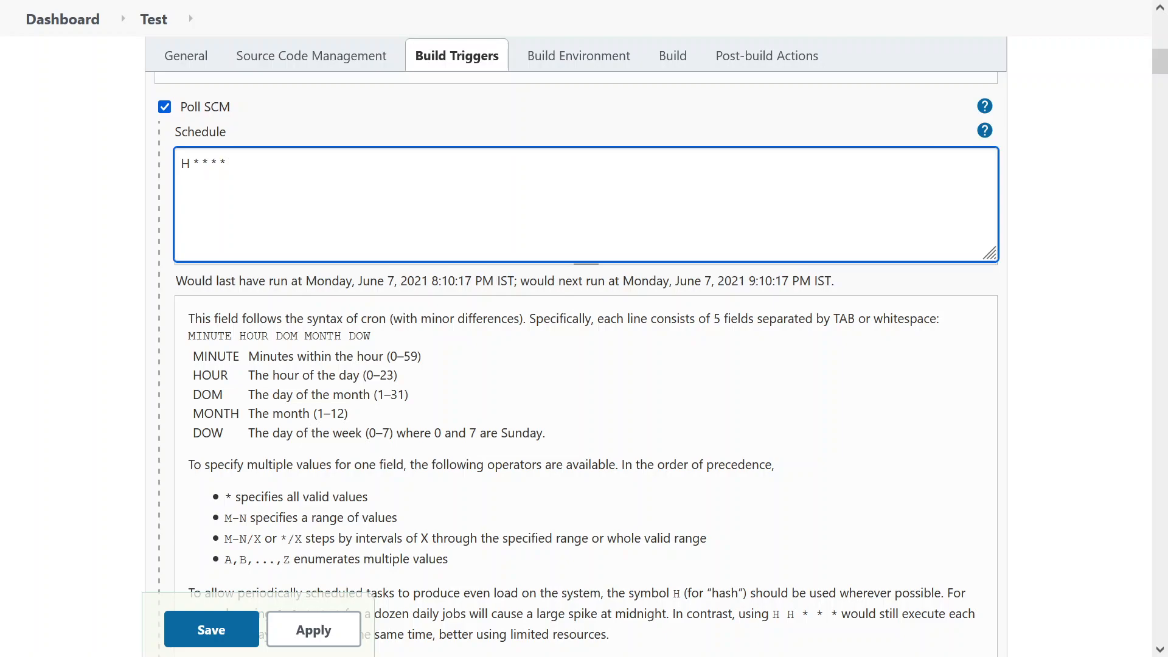
Examine the schedule help for the five cron fields, the operators for multiple values and the use of the H symbol
{"action": "left_click_drag", "start_coordinate": [207, 356], "coordinate": [261, 432]}
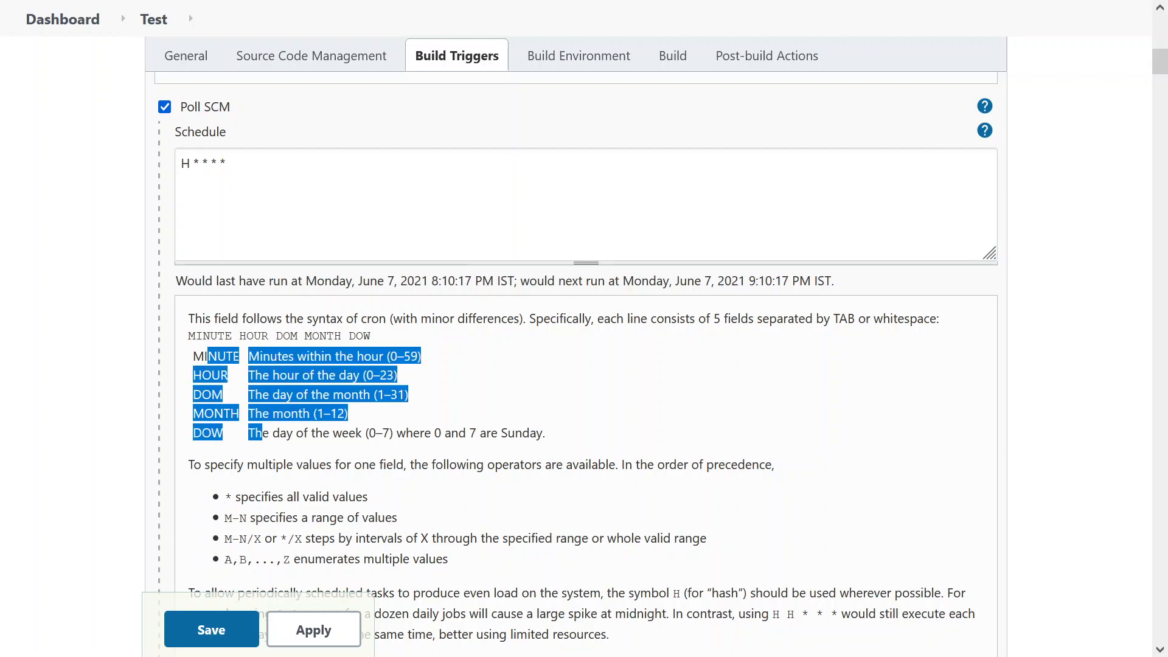
{"action": "left_click", "coordinate": [292, 446]}
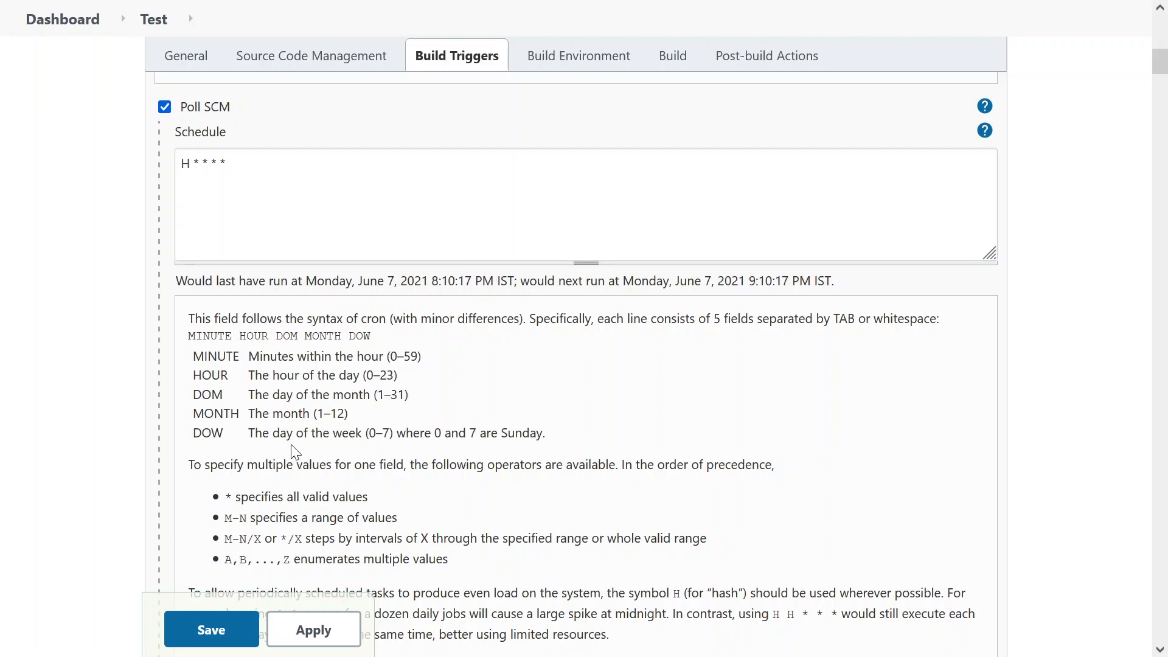
{"action": "scroll", "coordinate": [249, 386], "scroll_direction": "down", "scroll_amount": 2}
{"action": "left_click_drag", "start_coordinate": [247, 371], "coordinate": [403, 371]}
{"action": "left_click", "coordinate": [403, 371]}
{"action": "left_click_drag", "start_coordinate": [224, 401], "coordinate": [392, 408]}
{"action": "left_click", "coordinate": [392, 408]}
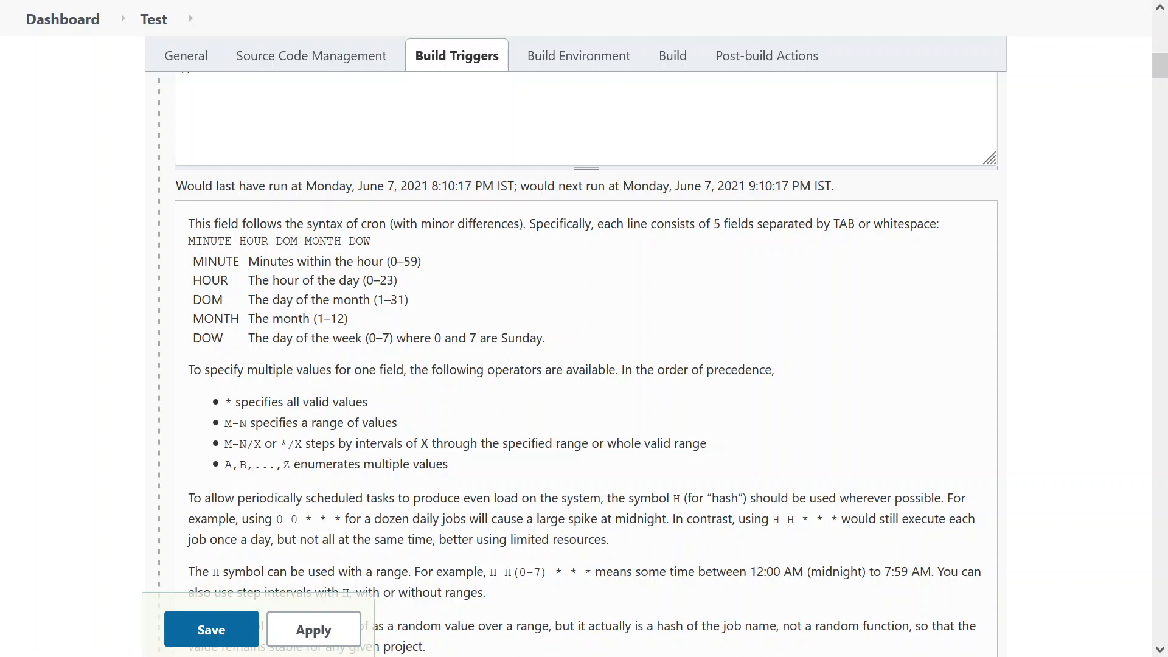
{"action": "scroll", "coordinate": [508, 459], "scroll_direction": "down", "scroll_amount": 2}
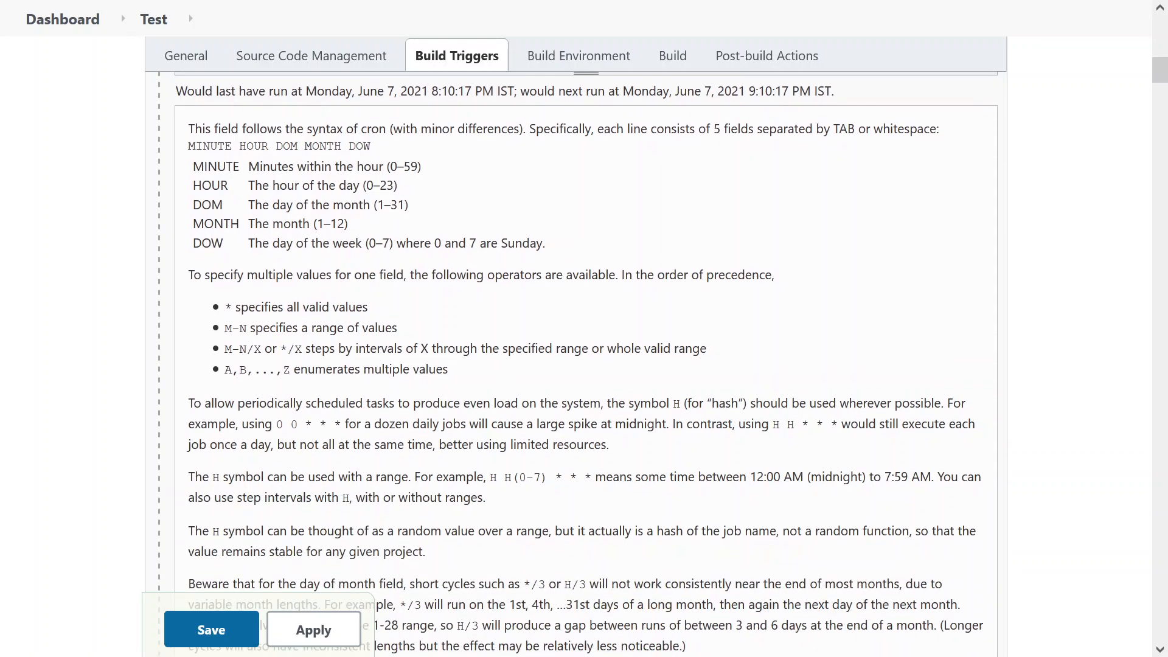
{"action": "scroll", "coordinate": [373, 436], "scroll_direction": "up", "scroll_amount": 5}
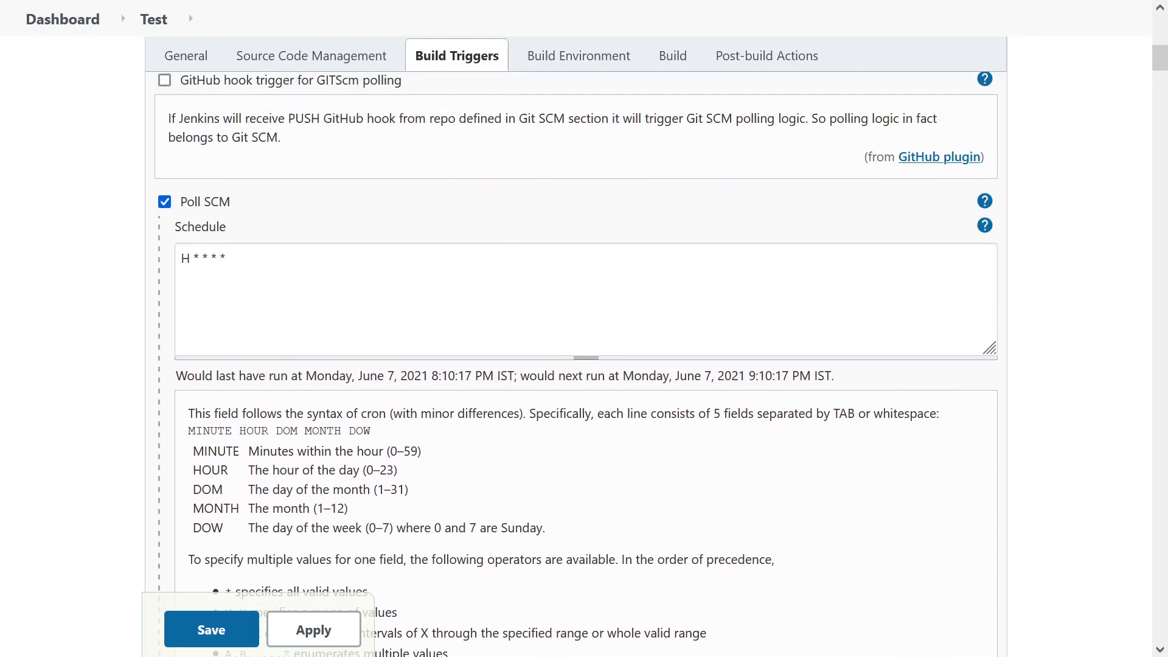
Set the Poll SCM schedule to H/2 * * * * and compare its last and next run times
{"action": "left_click", "coordinate": [190, 258]}
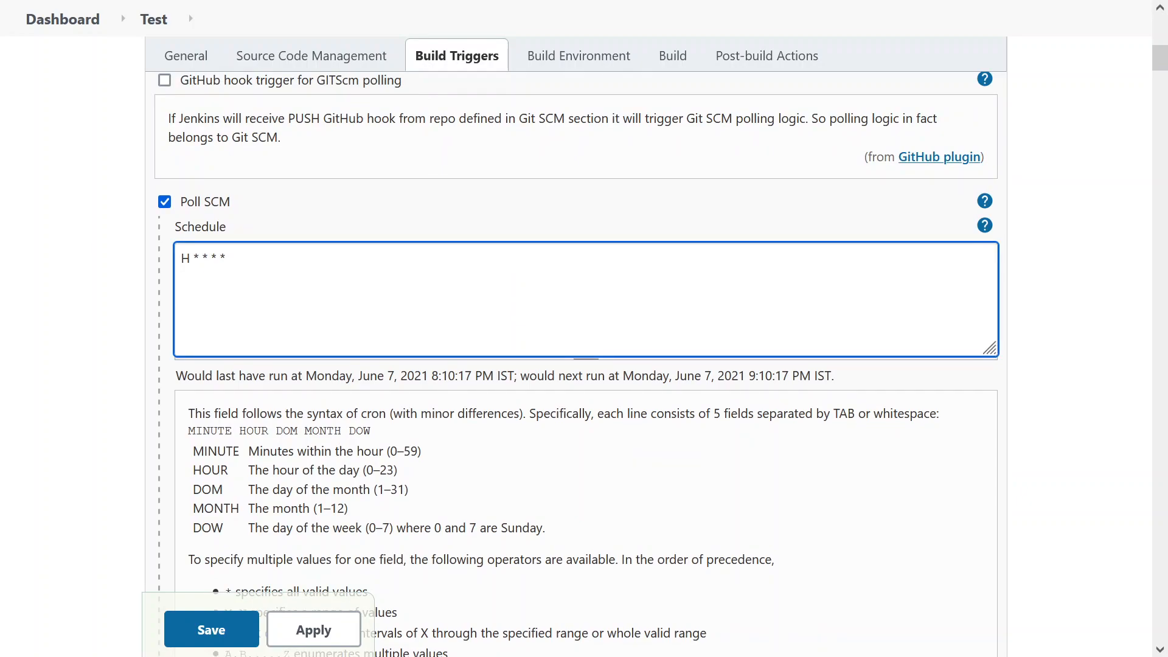
{"action": "type", "text": "/2"}
{"action": "left_click", "coordinate": [86, 335]}
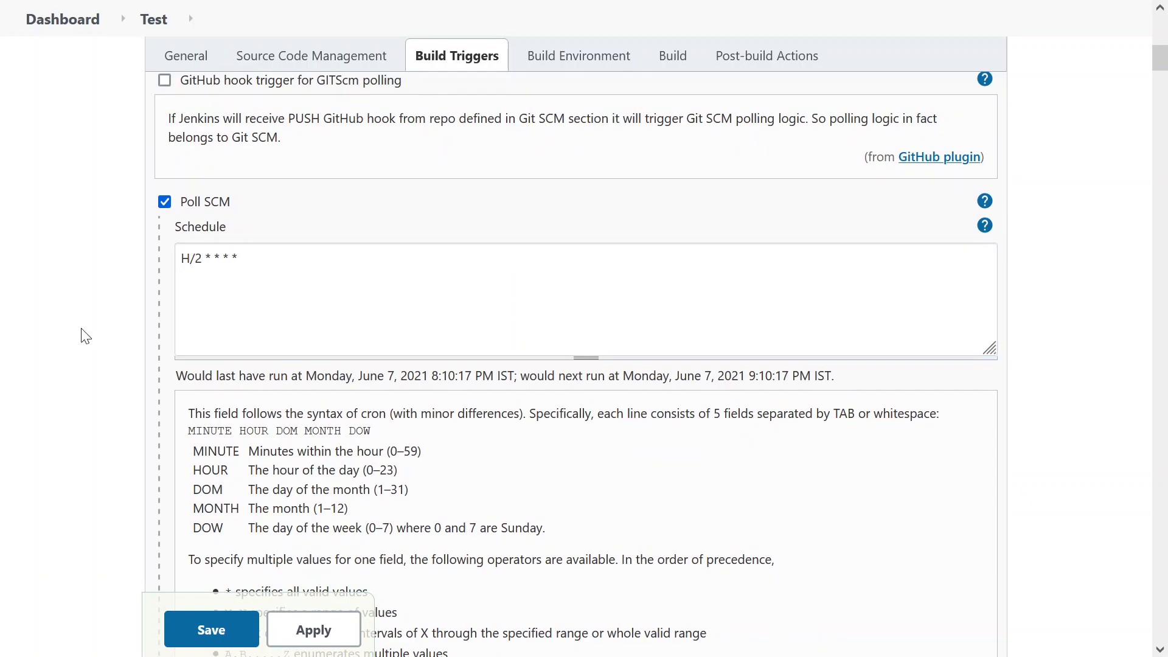
{"action": "left_click_drag", "start_coordinate": [432, 375], "coordinate": [475, 376]}
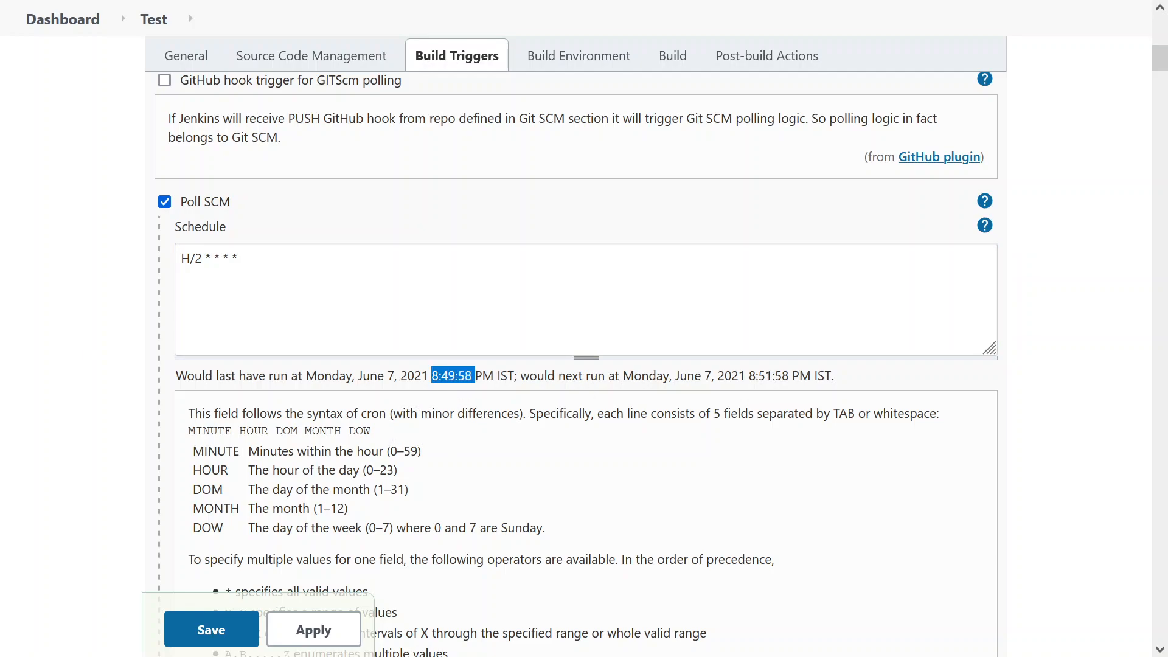
{"action": "left_click_drag", "start_coordinate": [748, 375], "coordinate": [788, 376]}
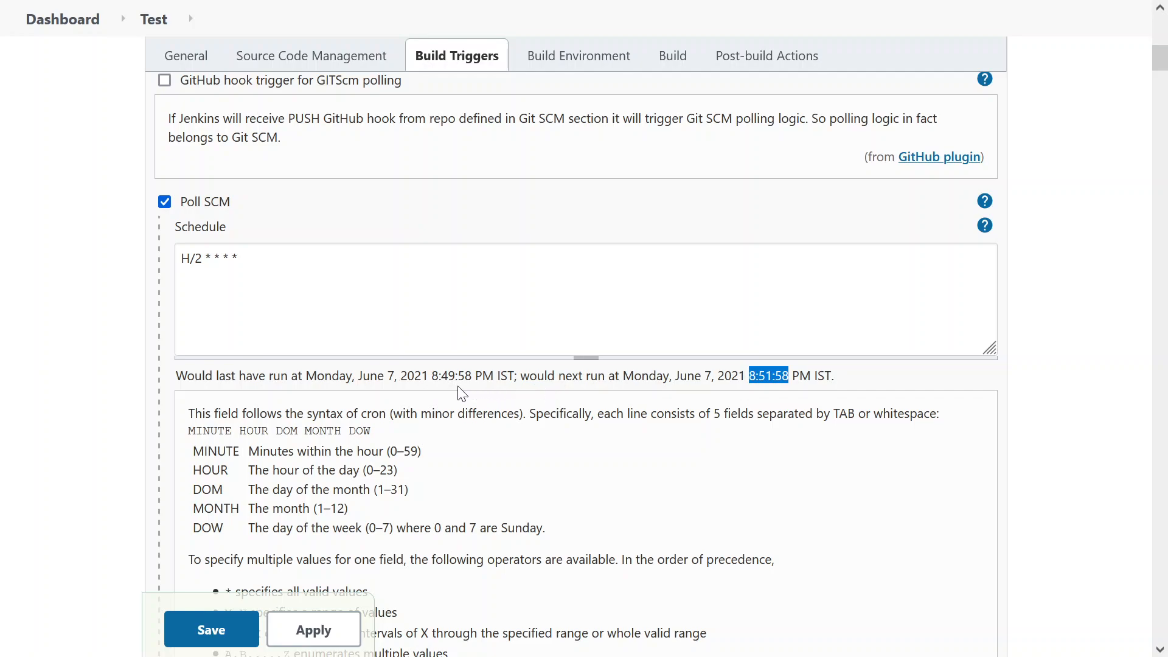
{"action": "left_click_drag", "start_coordinate": [441, 376], "coordinate": [456, 376]}
Set the Poll SCM schedule to H/5 * * * * and compare the minutes of its last and next runs
{"action": "left_click", "coordinate": [214, 259]}
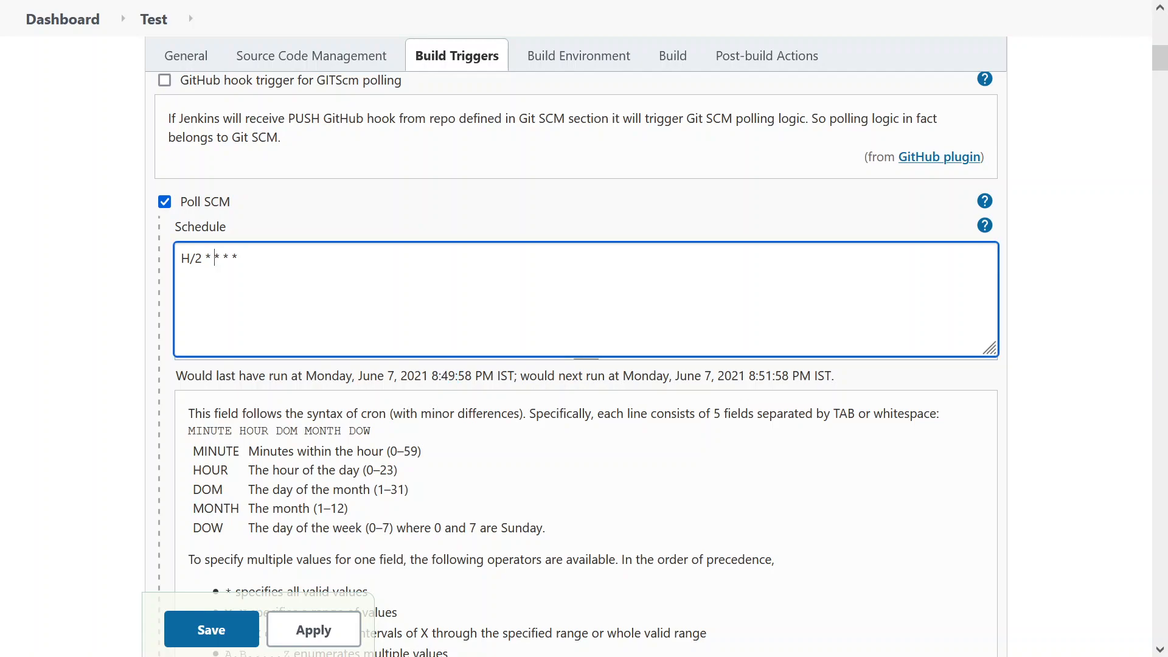
{"action": "key", "text": "BackSpace"}
{"action": "type", "text": "5"}
{"action": "left_click", "coordinate": [425, 400]}
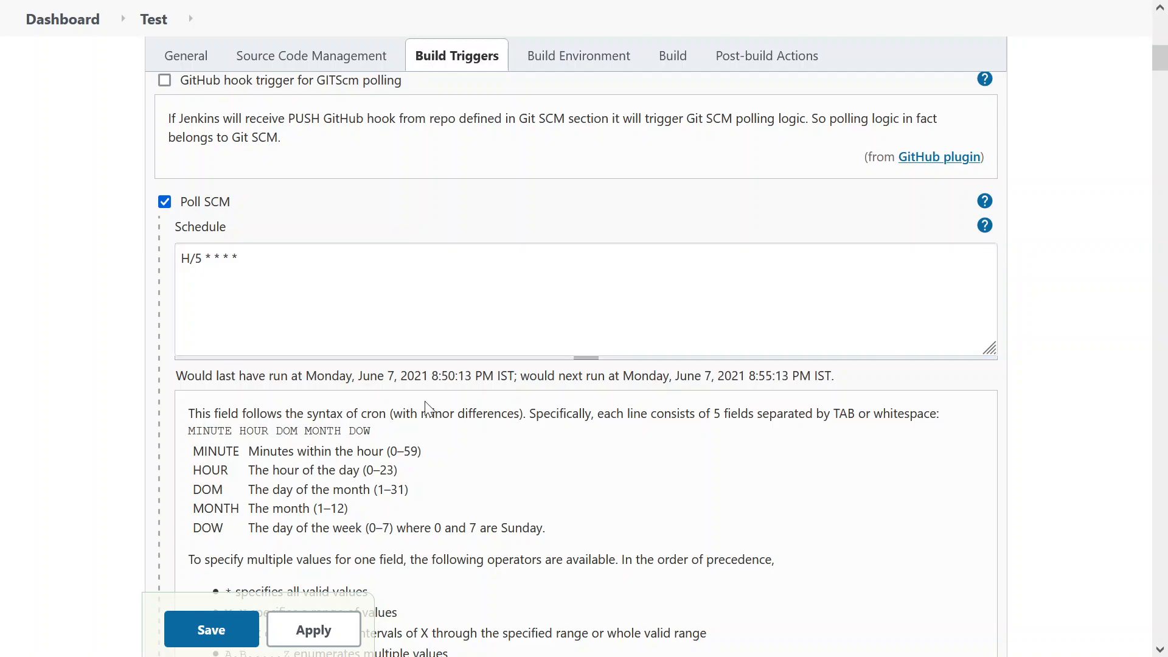
{"action": "left_click_drag", "start_coordinate": [441, 375], "coordinate": [455, 376]}
{"action": "left_click", "coordinate": [737, 390]}
{"action": "left_click_drag", "start_coordinate": [772, 376], "coordinate": [756, 395]}
Disable the Poll SCM trigger and go to the Build Environment section
{"action": "left_click_drag", "start_coordinate": [240, 258], "coordinate": [180, 259]}
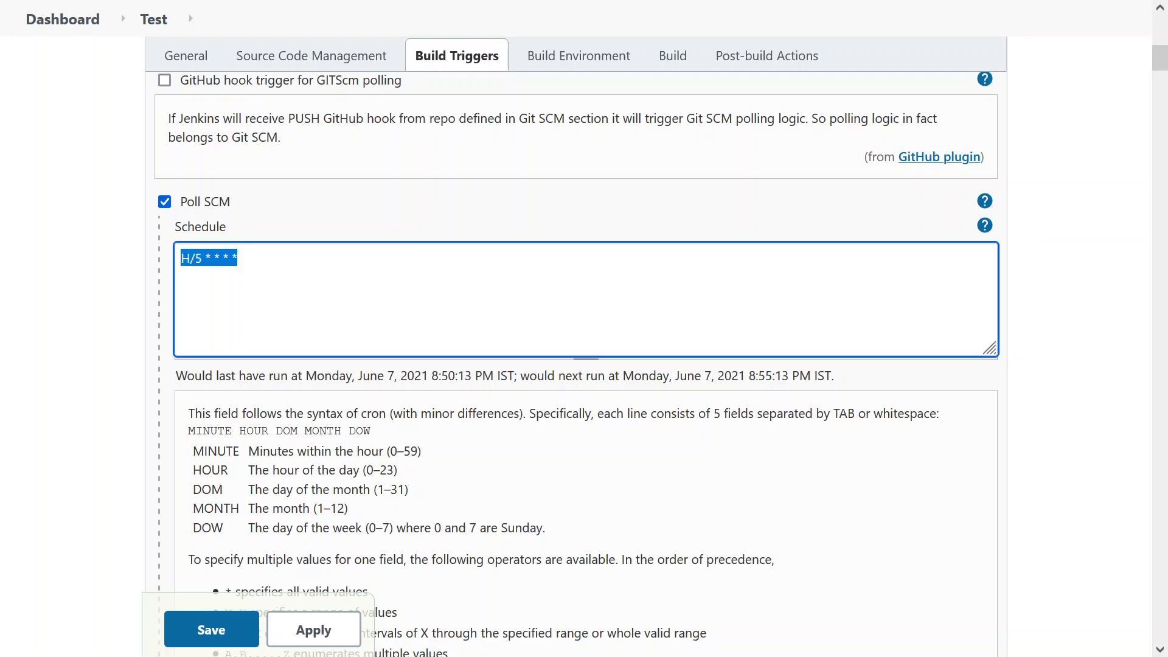
{"action": "left_click", "coordinate": [164, 203]}
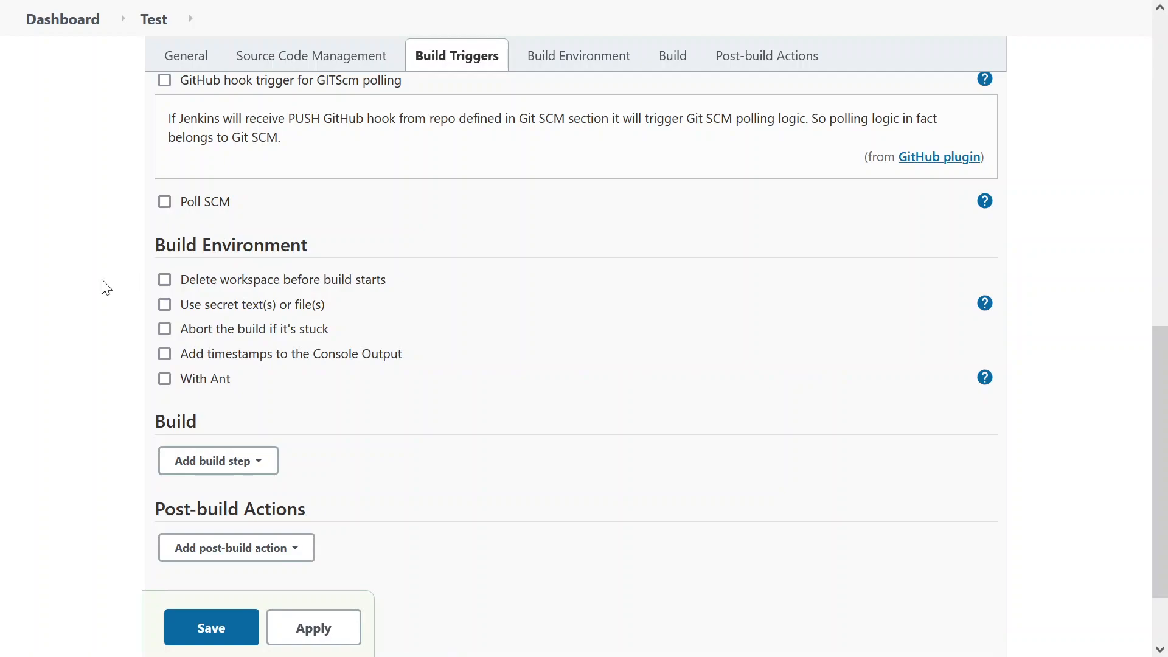
{"action": "scroll", "coordinate": [104, 287], "scroll_direction": "down", "scroll_amount": 2}
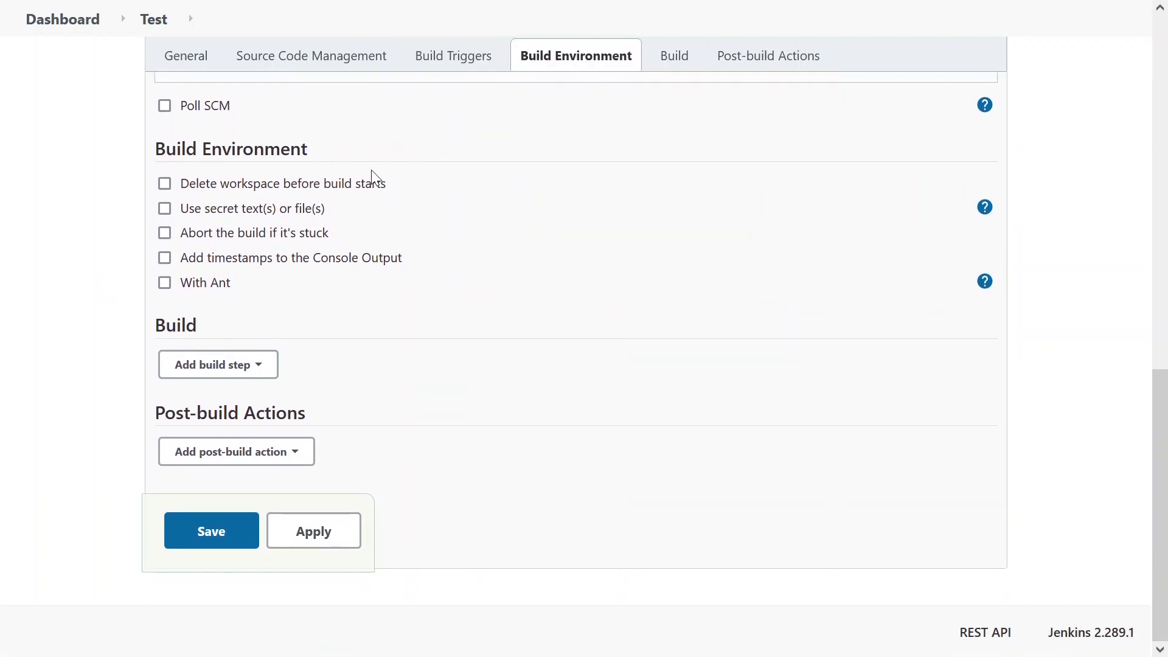
Enable deleting the workspace before the build starts to see what it offers, and disable it again
{"action": "left_click", "coordinate": [237, 186]}
{"action": "left_click", "coordinate": [287, 185]}
{"action": "left_click", "coordinate": [165, 184]}
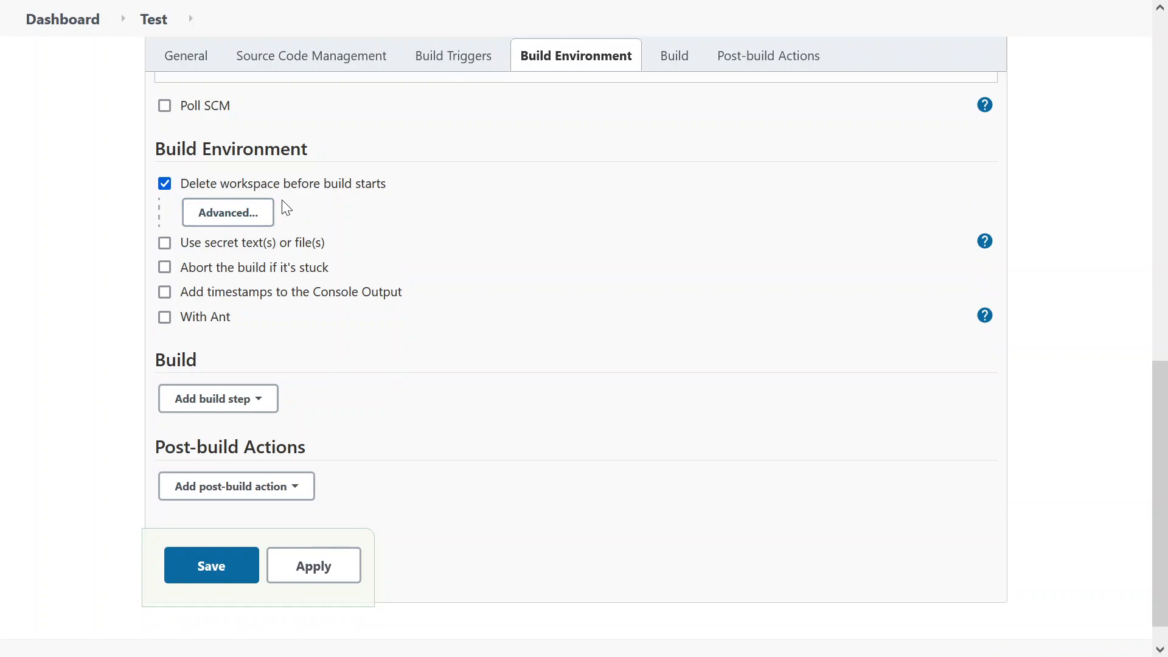
{"action": "left_click", "coordinate": [167, 186]}
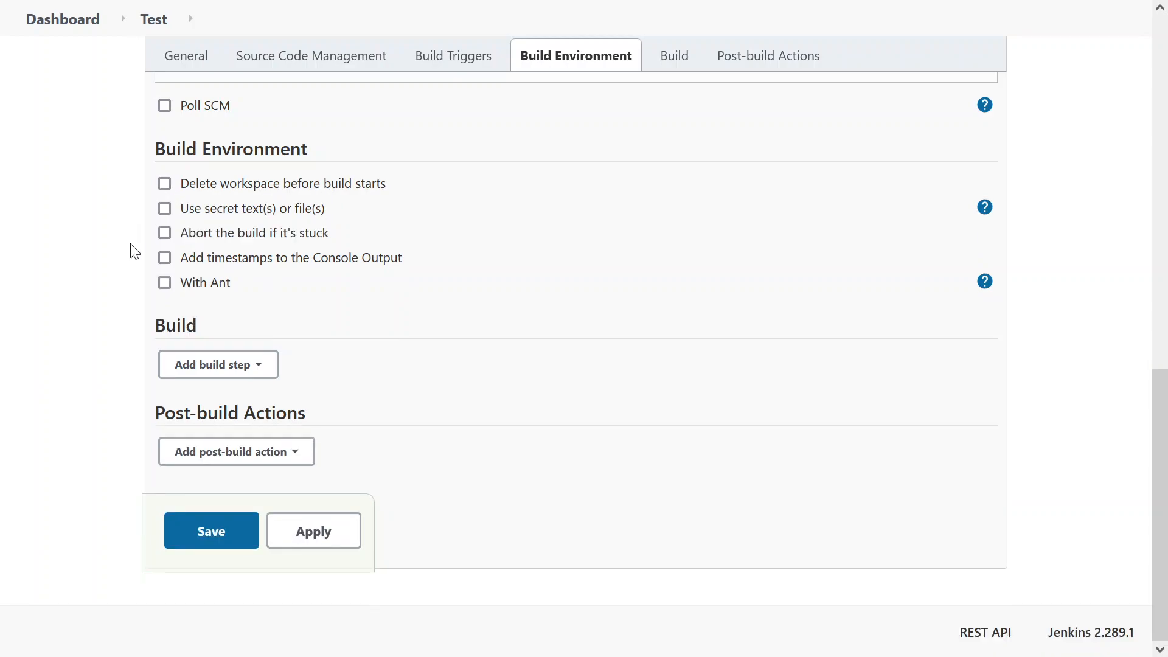
Enable the use of secret texts or files to view the available binding types, and disable it again
{"action": "left_click", "coordinate": [167, 209]}
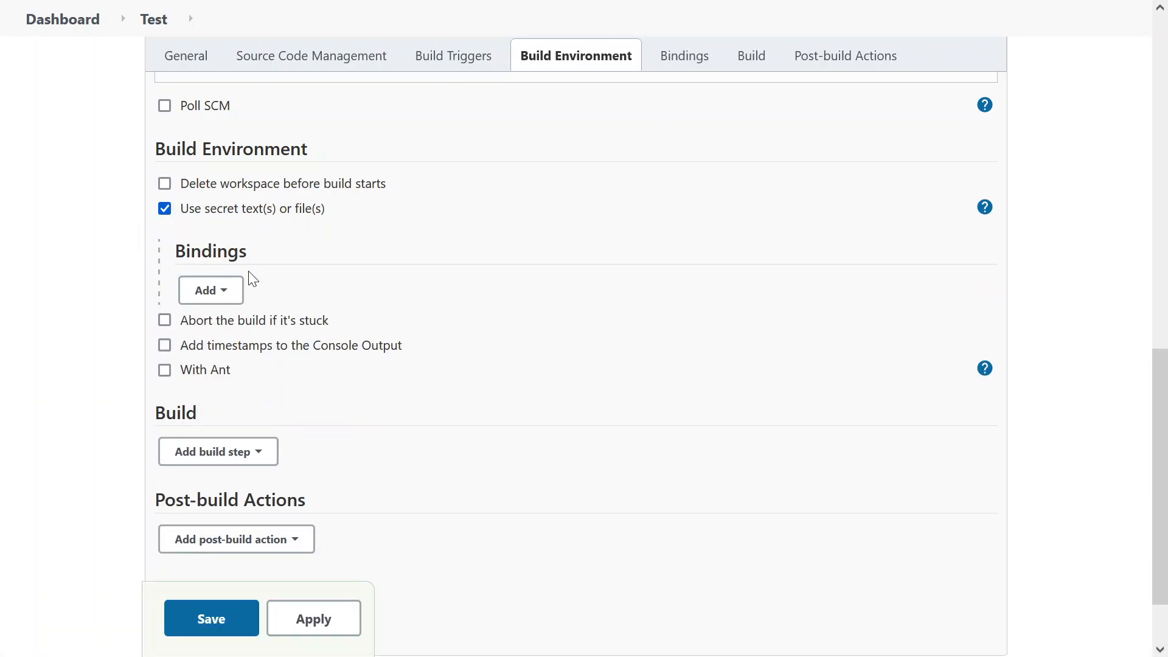
{"action": "left_click", "coordinate": [228, 295]}
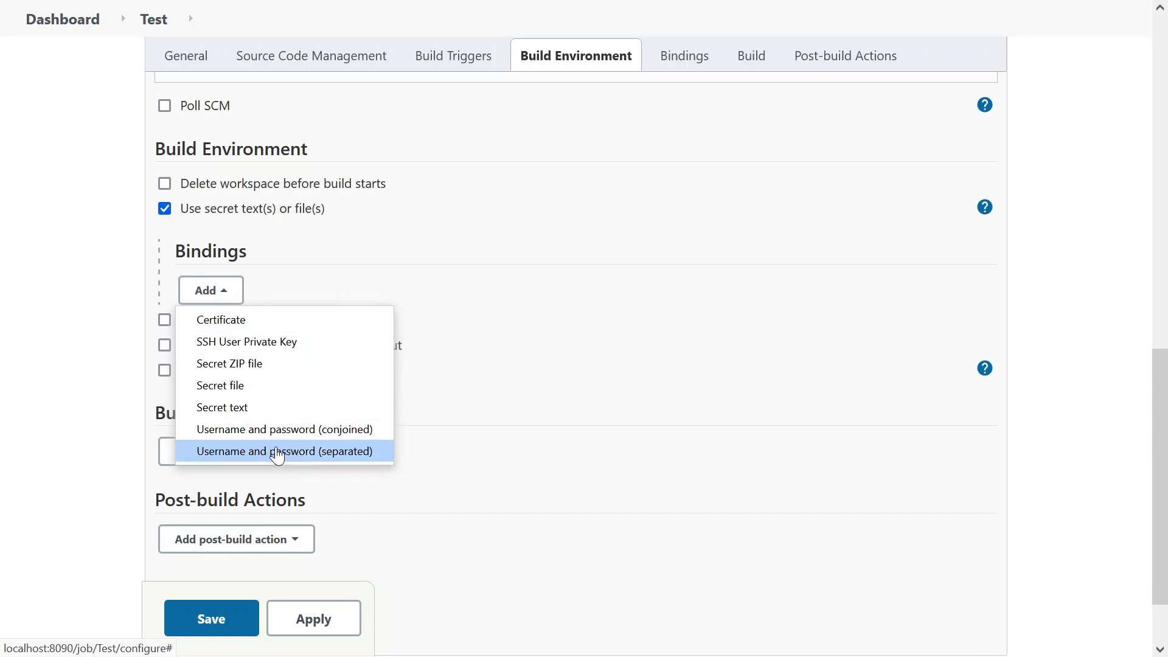
{"action": "left_click", "coordinate": [165, 208]}
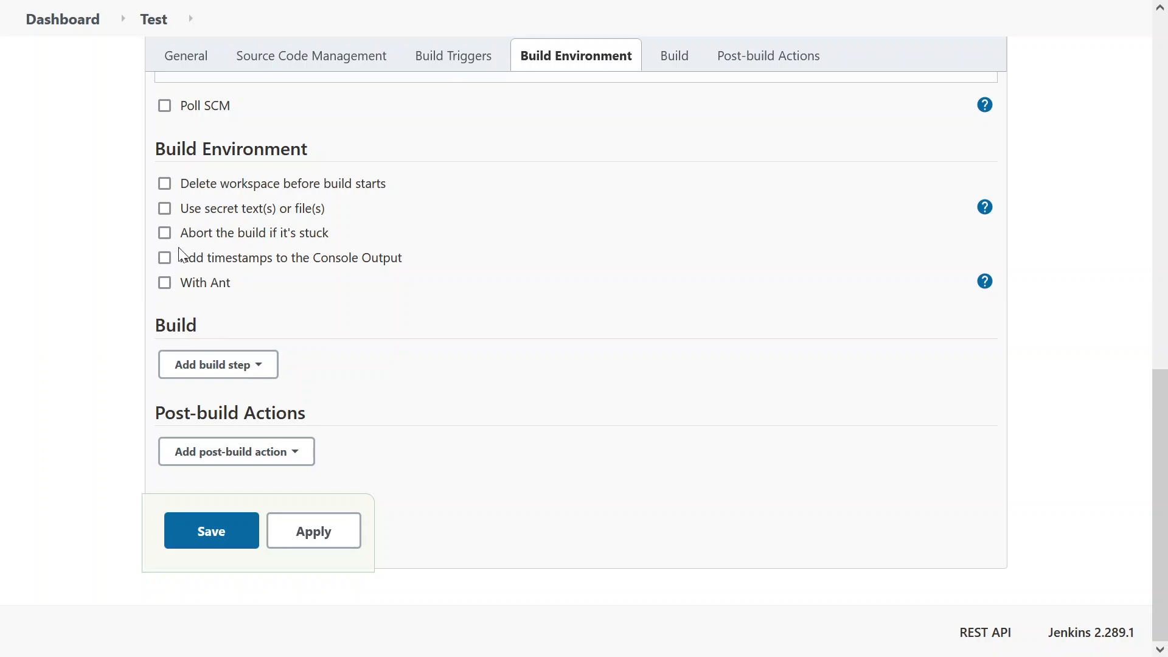
Examine the console timestamps and With Ant build environment options, and read the help text for With Ant
{"action": "left_click_drag", "start_coordinate": [215, 263], "coordinate": [341, 262]}
{"action": "left_click_drag", "start_coordinate": [192, 282], "coordinate": [228, 284]}
{"action": "left_click", "coordinate": [163, 286]}
{"action": "left_click", "coordinate": [233, 291]}
{"action": "left_click", "coordinate": [169, 282]}
{"action": "left_click", "coordinate": [983, 282]}
{"action": "left_click_drag", "start_coordinate": [279, 320], "coordinate": [551, 320]}
{"action": "left_click", "coordinate": [551, 320]}
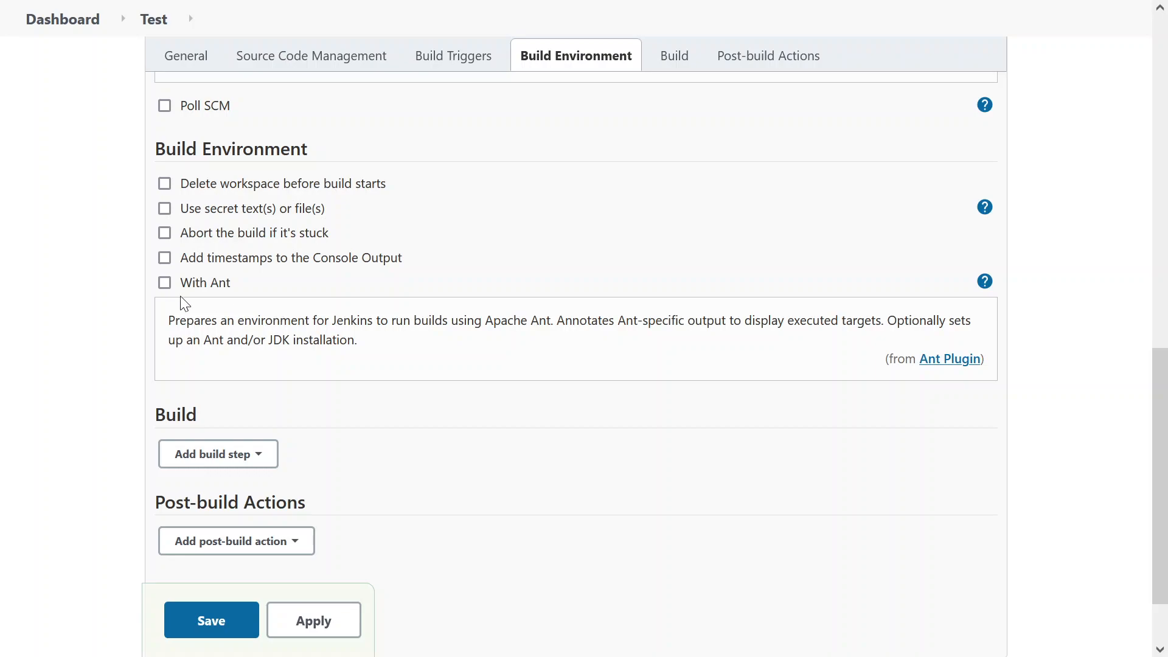
Try an Execute shell build step with the command echo "Hello!" and remove the step again
{"action": "left_click", "coordinate": [685, 57]}
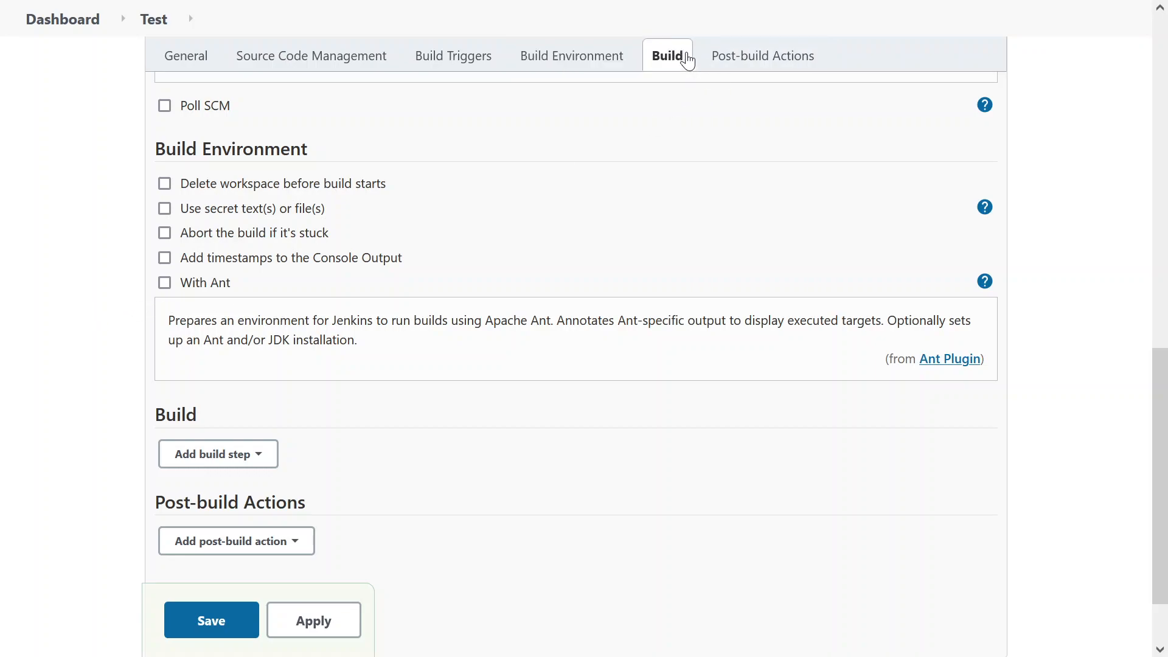
{"action": "left_click", "coordinate": [248, 366]}
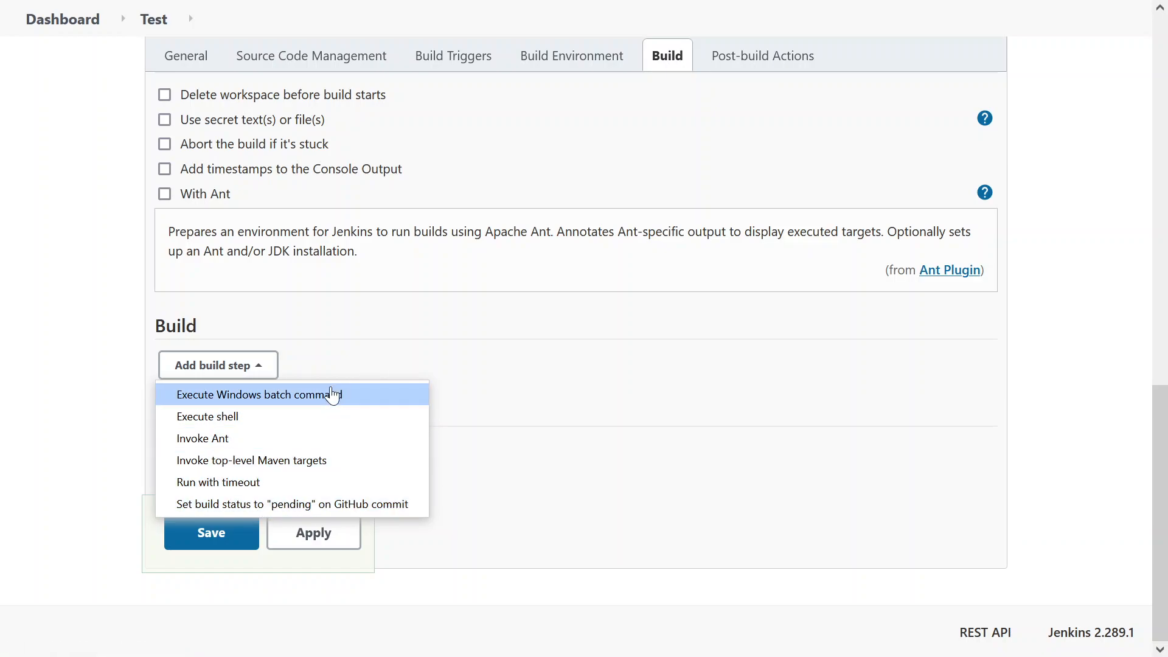
{"action": "left_click", "coordinate": [279, 417]}
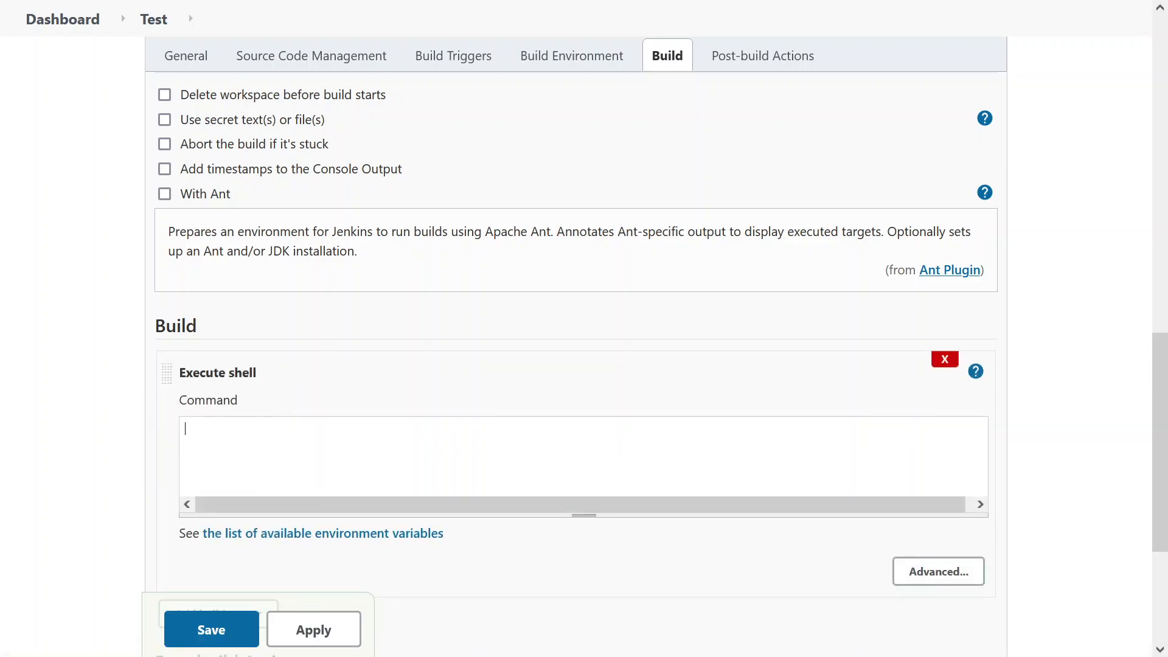
{"action": "type", "text": "ech"}
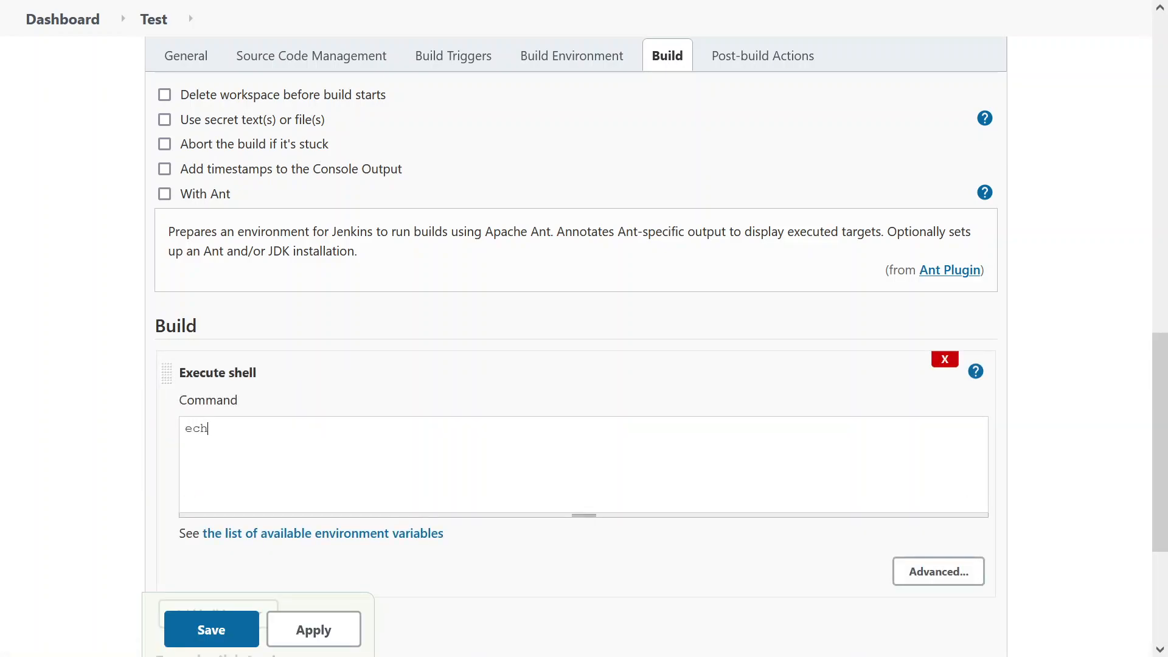
{"action": "type", "text": "o \"\""}
{"action": "type", "text": "Hello!"}
{"action": "key", "text": "Right"}
{"action": "scroll", "coordinate": [339, 391], "scroll_direction": "down", "scroll_amount": 3}
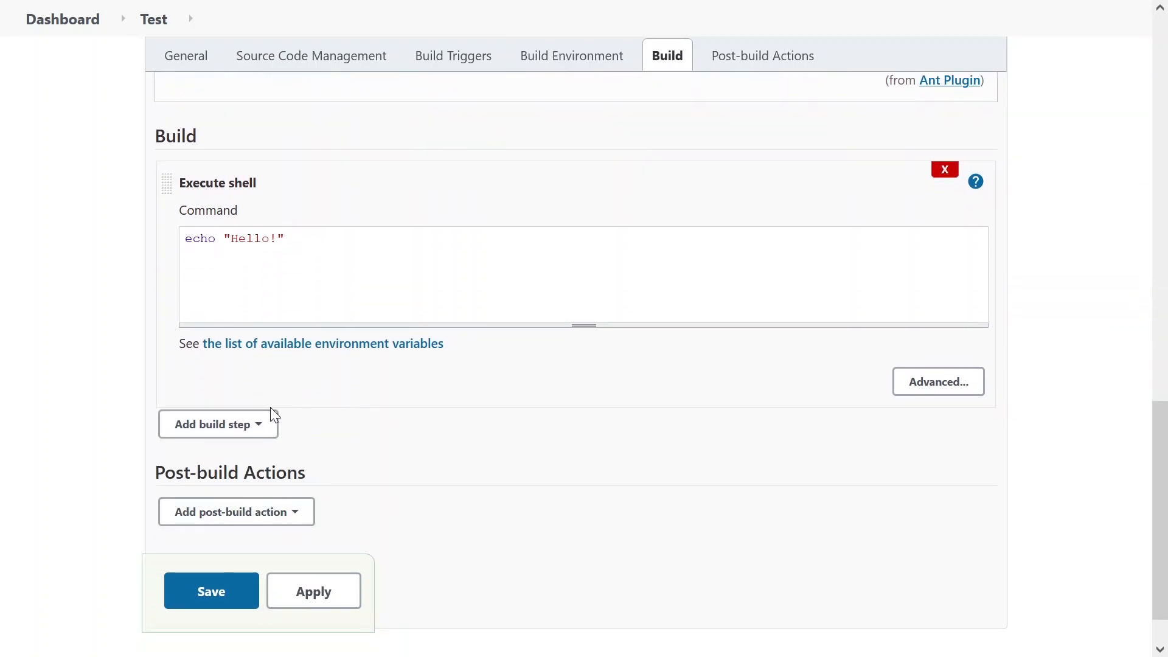
{"action": "scroll", "coordinate": [222, 258], "scroll_direction": "up", "scroll_amount": 3}
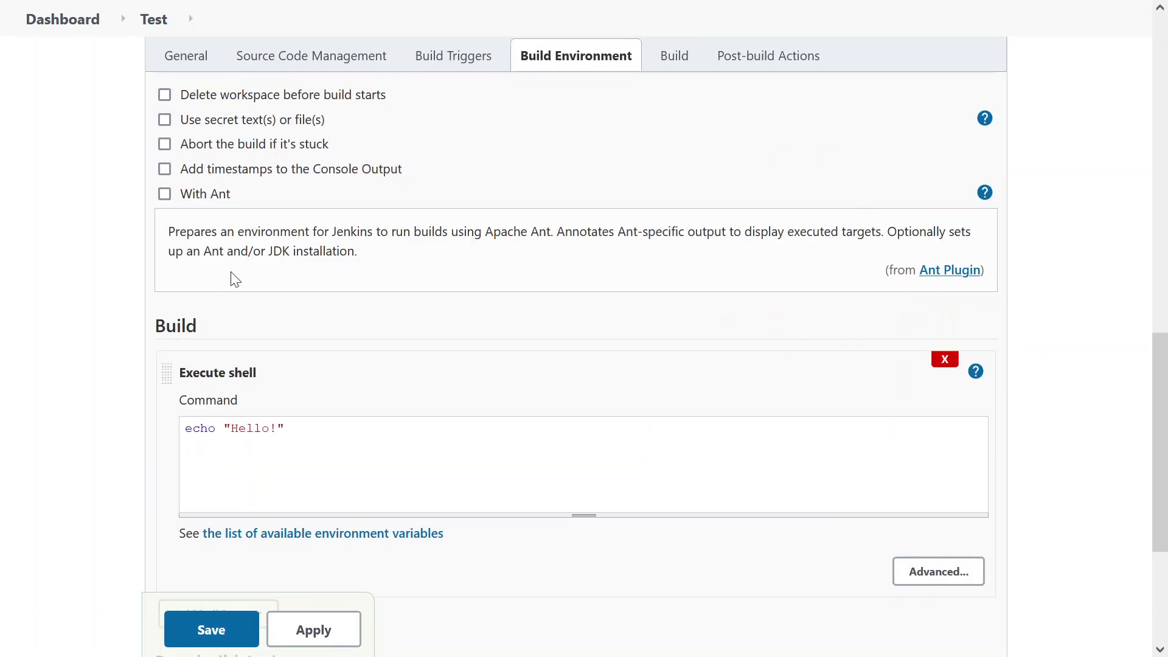
{"action": "left_click", "coordinate": [943, 362]}
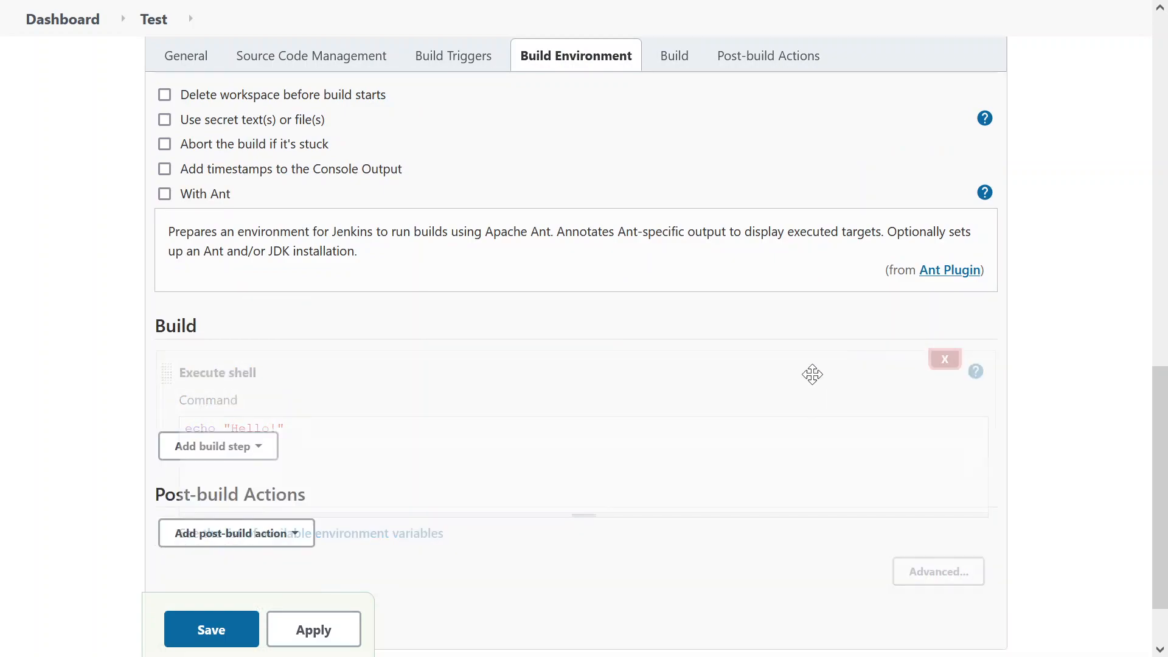
{"action": "left_click", "coordinate": [239, 369]}
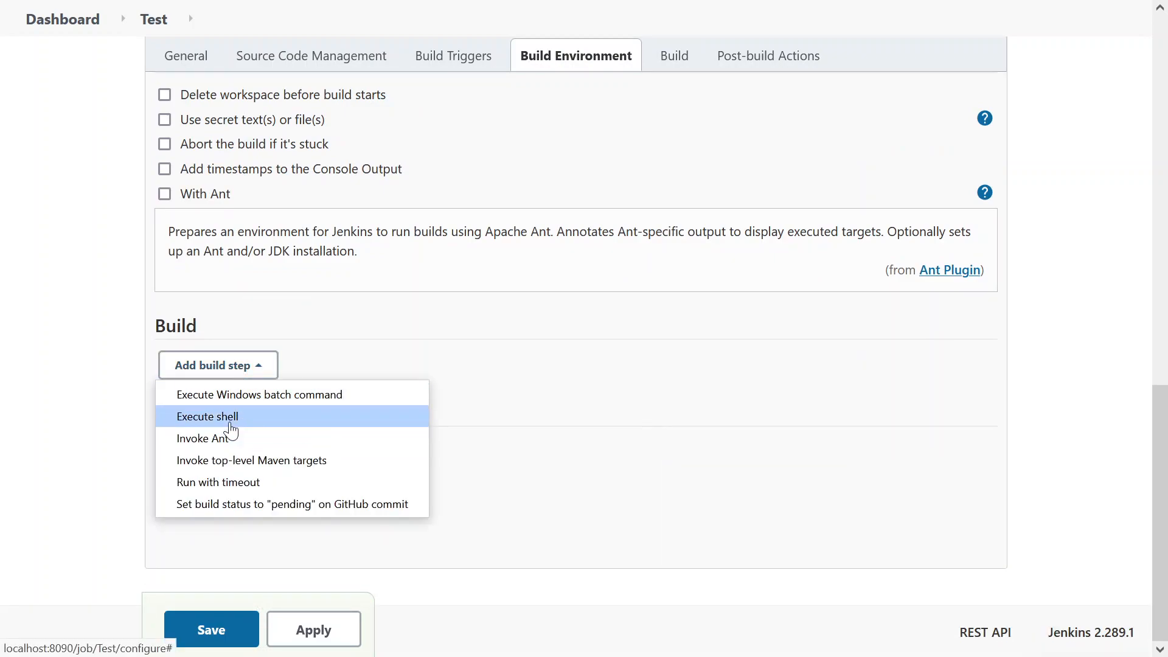
{"action": "left_click", "coordinate": [258, 394]}
{"action": "left_click", "coordinate": [261, 447]}
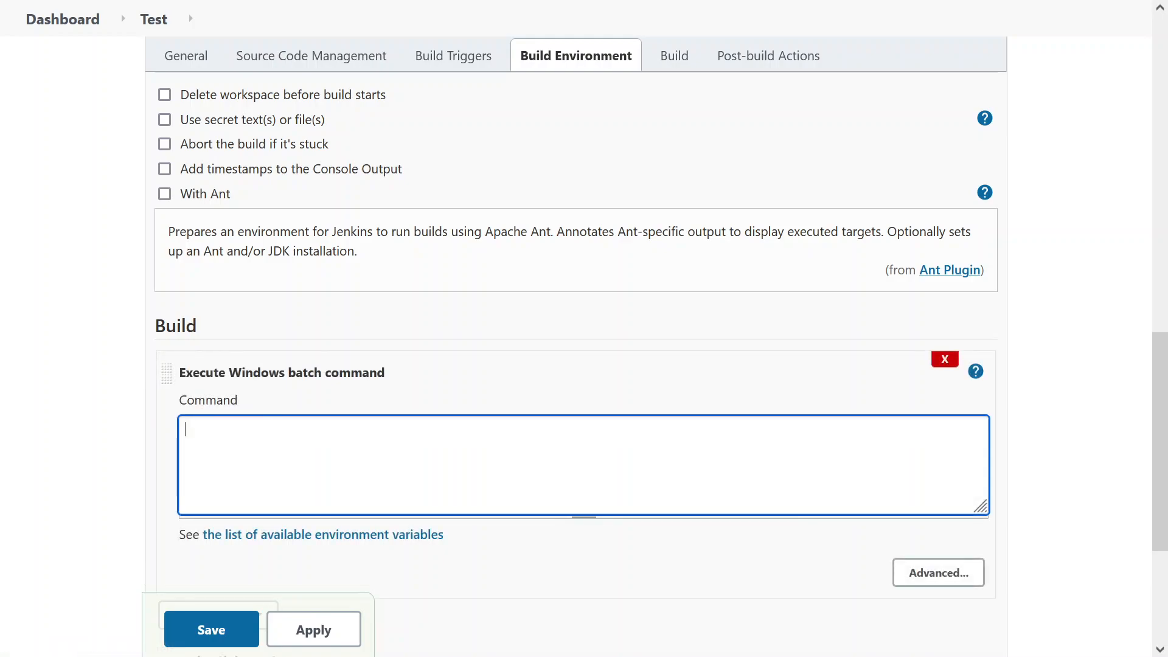
{"action": "type", "text": "@echo oo"}
{"action": "key", "text": "BackSpace"}
{"action": "key", "text": "BackSpace"}
{"action": "type", "text": "off"}
{"action": "left_click", "coordinate": [944, 359]}
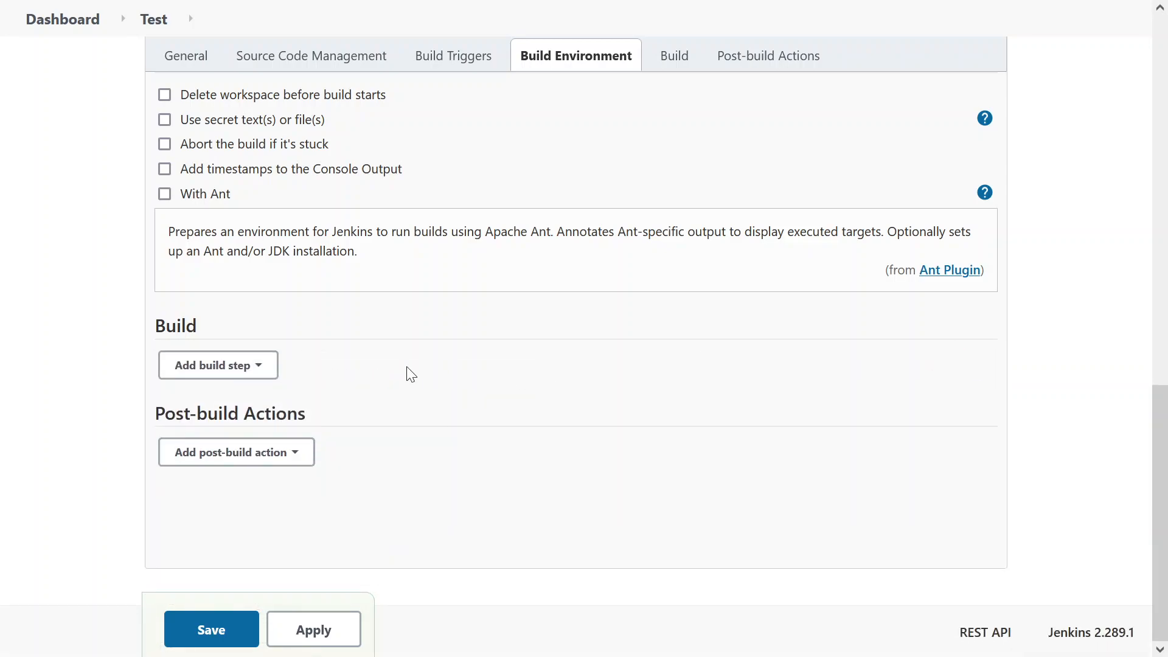
Review the available build step types and the available post-build action types without adding any
{"action": "left_click", "coordinate": [254, 366]}
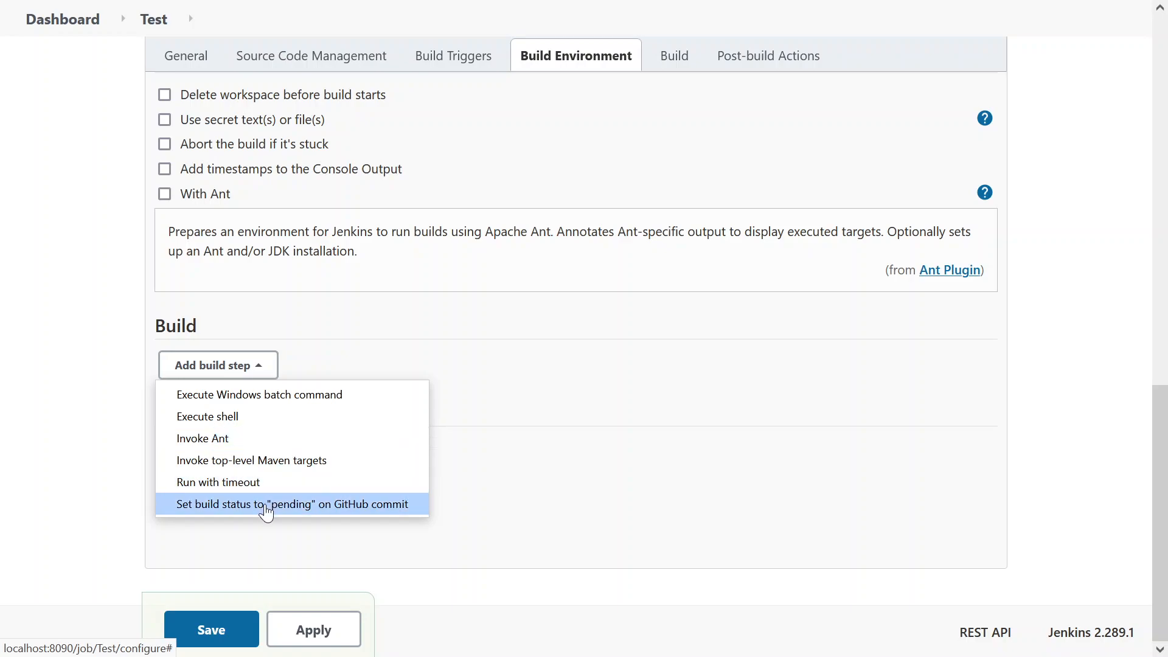
{"action": "left_click", "coordinate": [458, 322]}
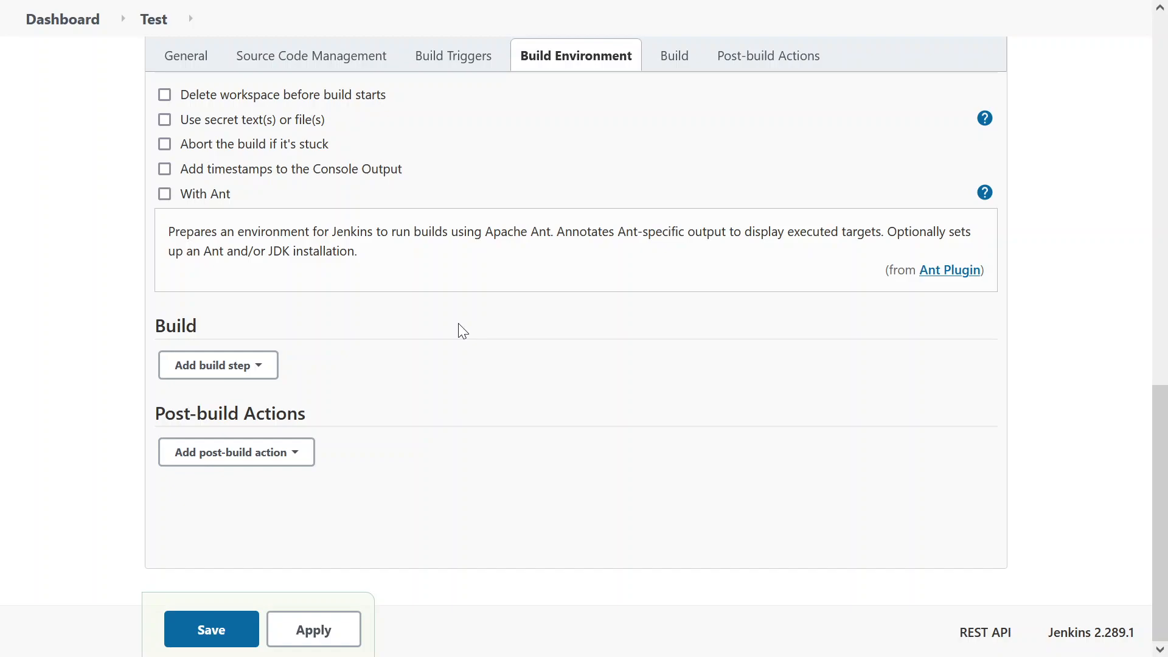
{"action": "left_click", "coordinate": [691, 70]}
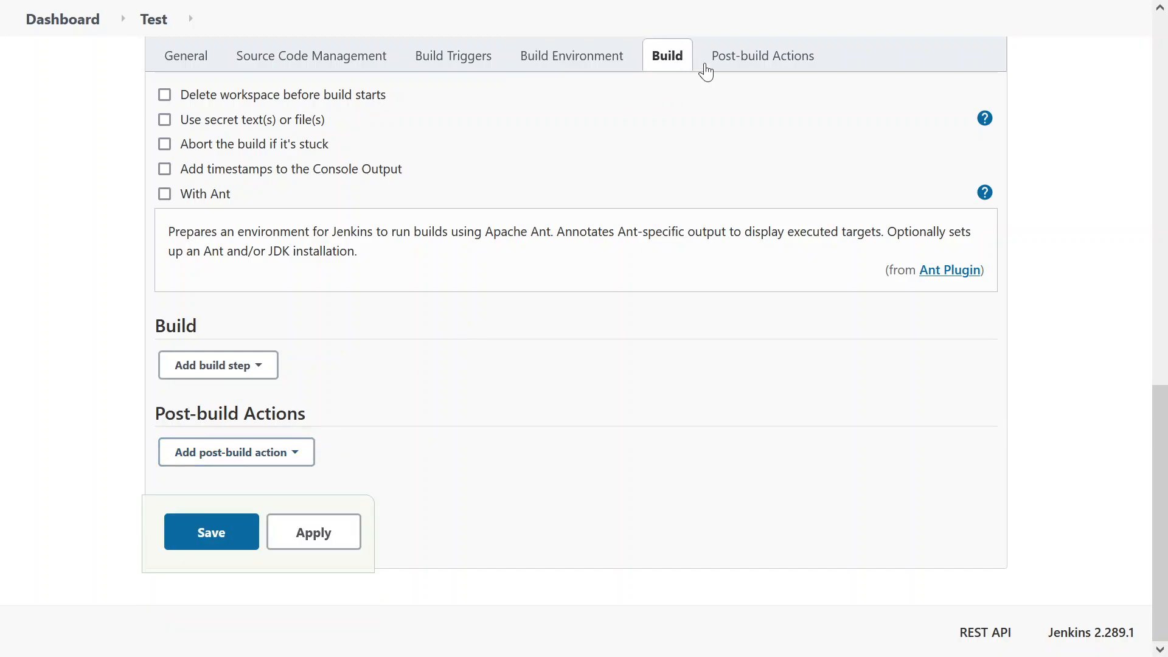
{"action": "left_click", "coordinate": [732, 67]}
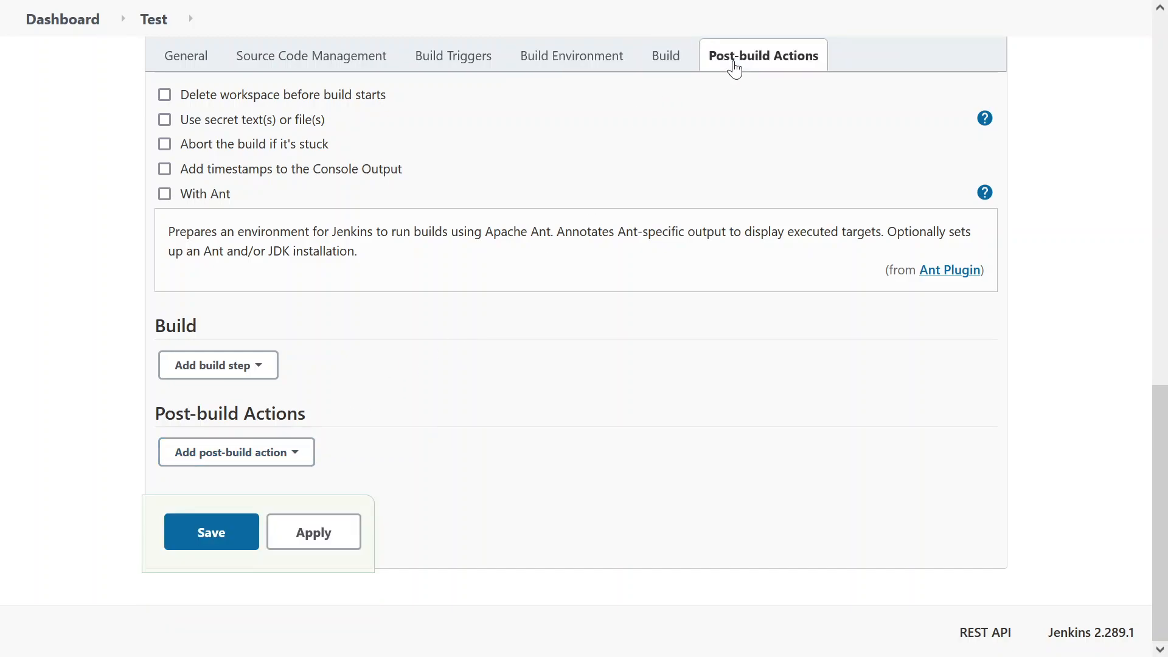
{"action": "left_click", "coordinate": [282, 466]}
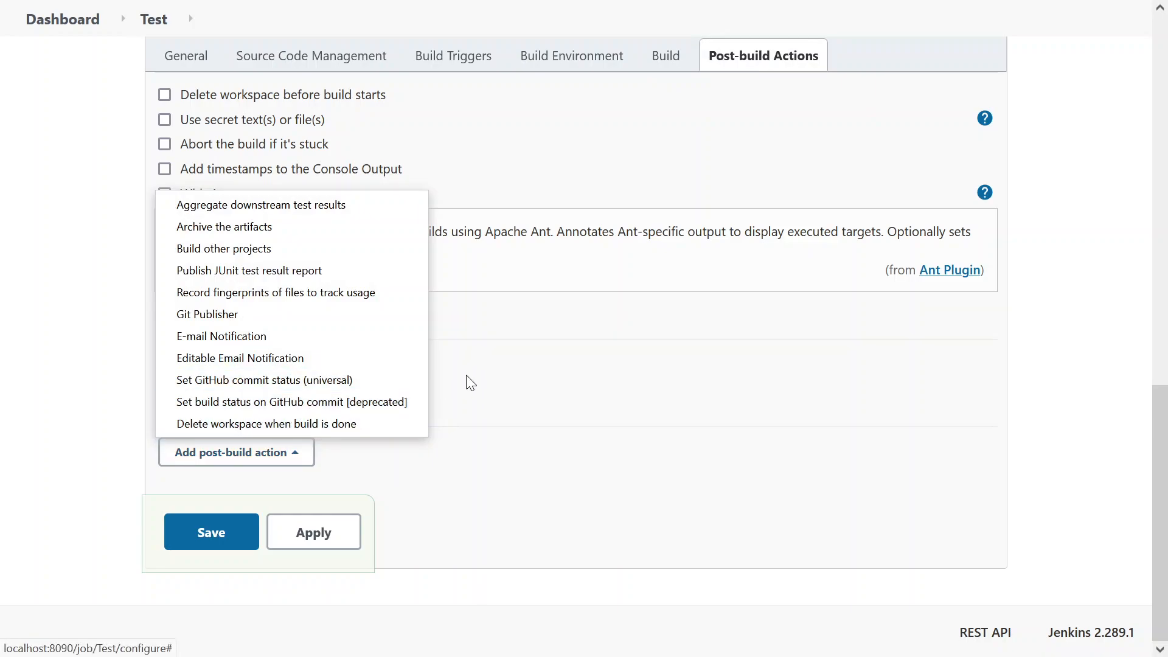
{"action": "left_click", "coordinate": [503, 379]}
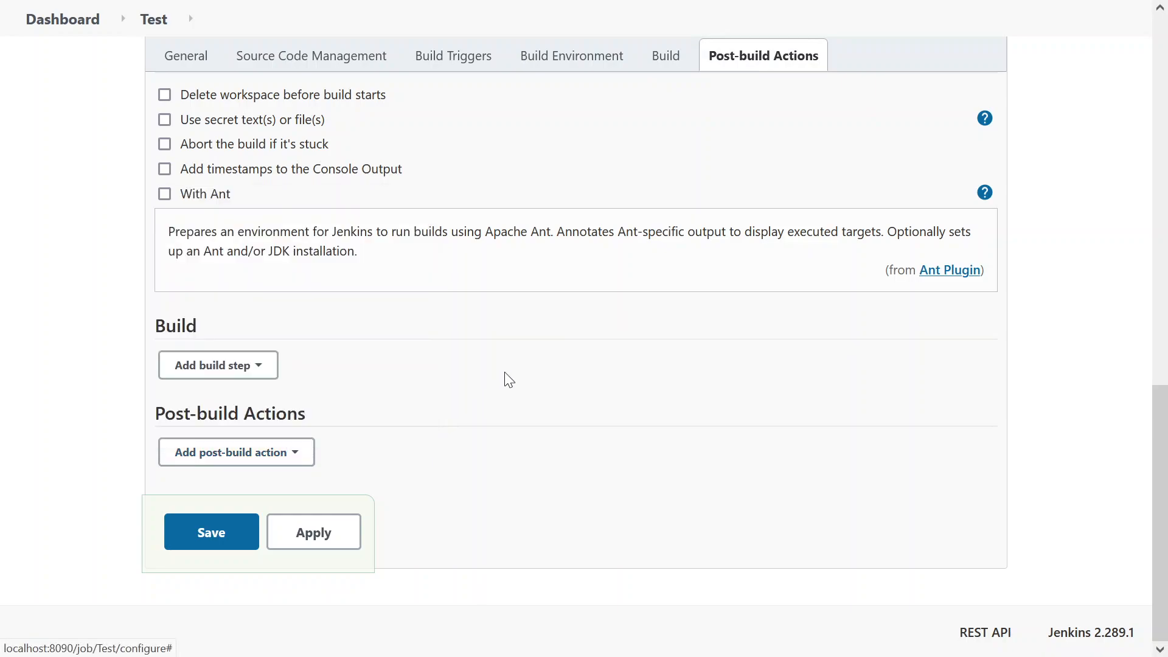
Add an E-mail Notification post-build action to inspect its recipients and options, and remove it again
{"action": "left_click", "coordinate": [276, 465]}
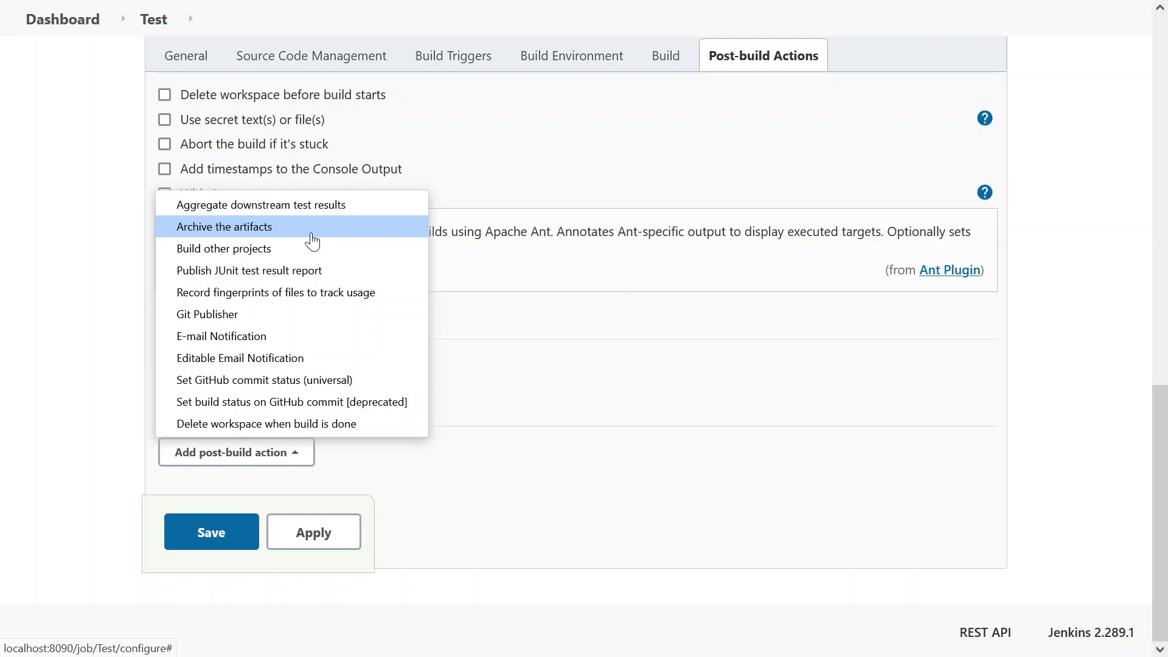
{"action": "left_click", "coordinate": [252, 342]}
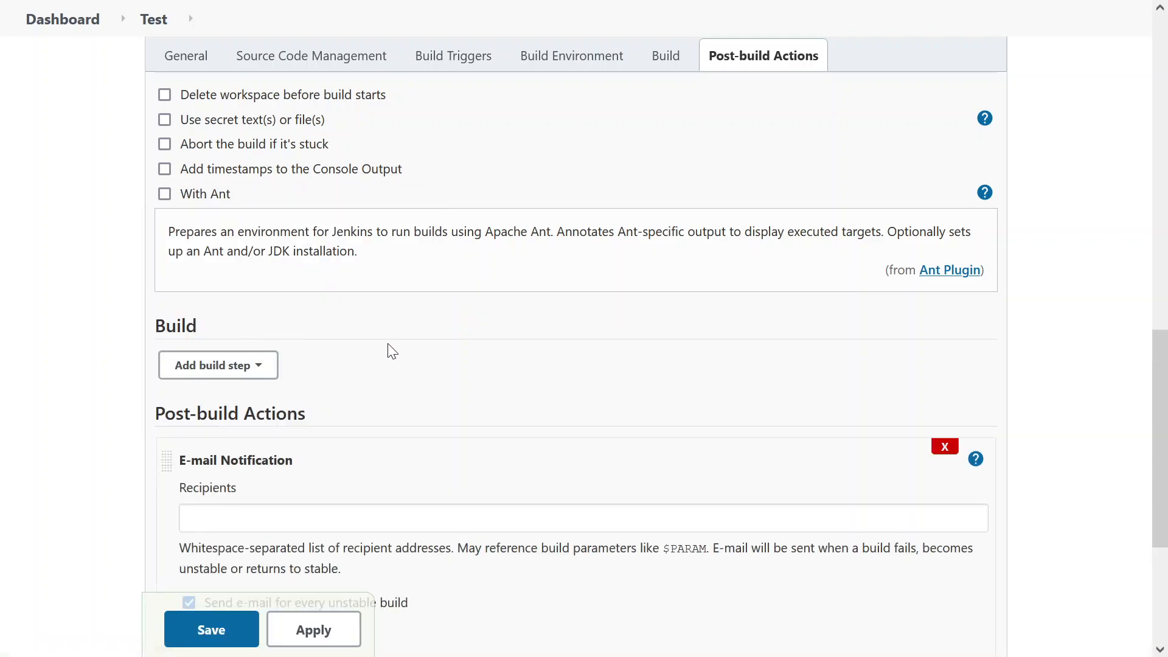
{"action": "scroll", "coordinate": [389, 348], "scroll_direction": "down", "scroll_amount": 4}
{"action": "left_click", "coordinate": [389, 256]}
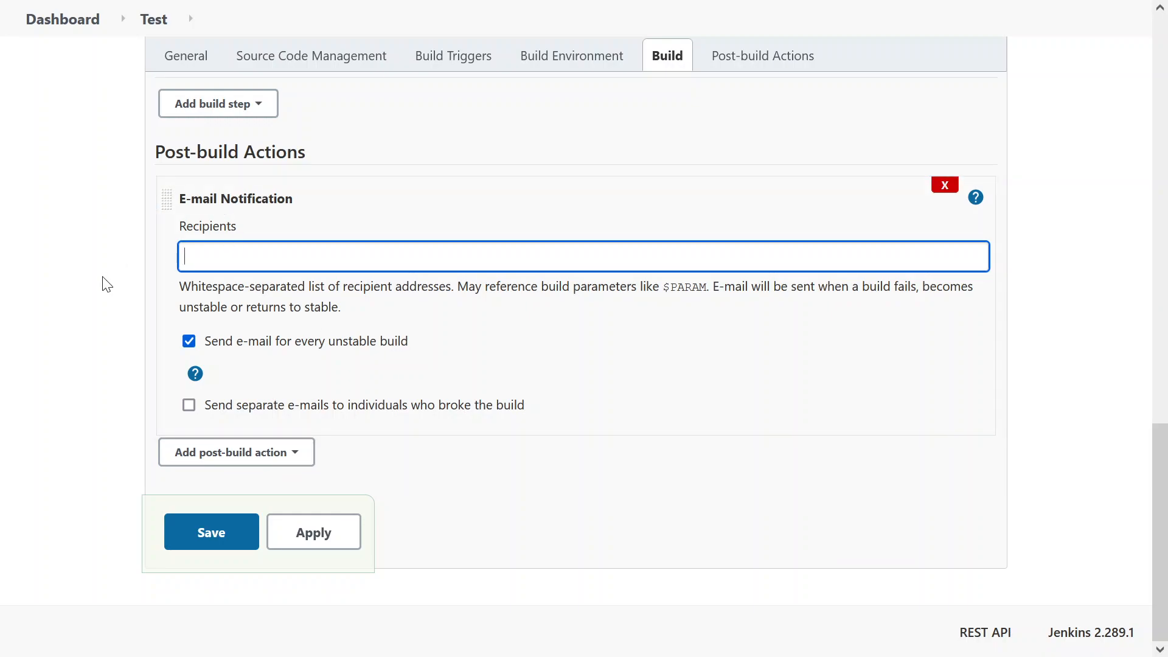
{"action": "left_click", "coordinate": [944, 185]}
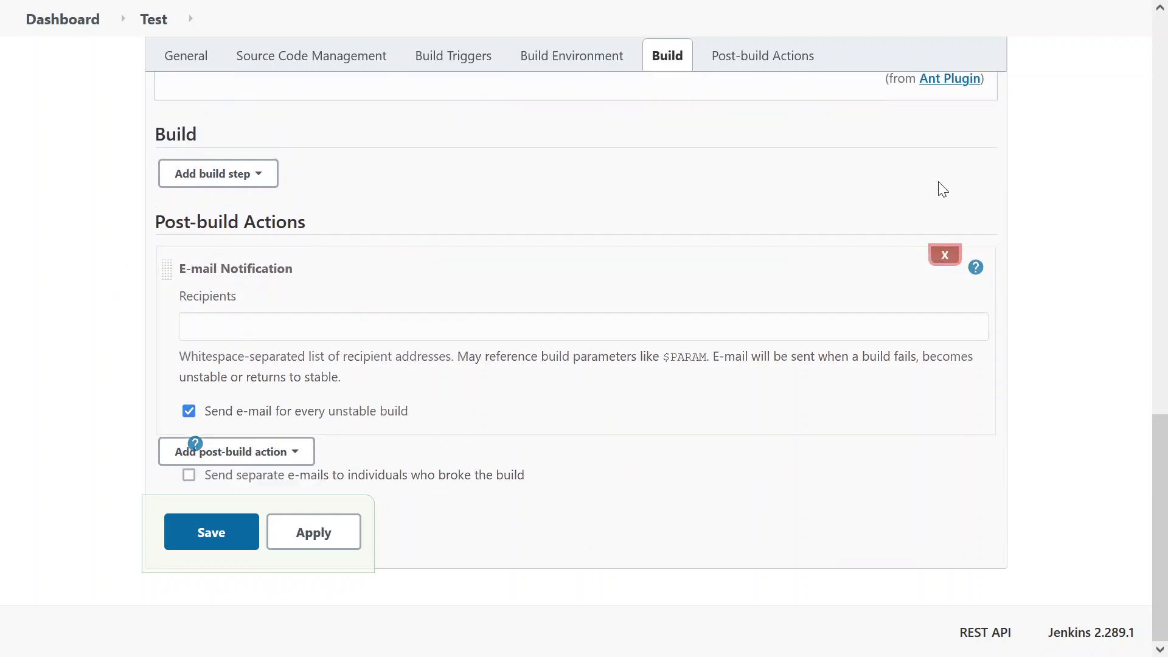
Look over the post-build action types once more and save the Test job configuration
{"action": "left_click", "coordinate": [297, 452]}
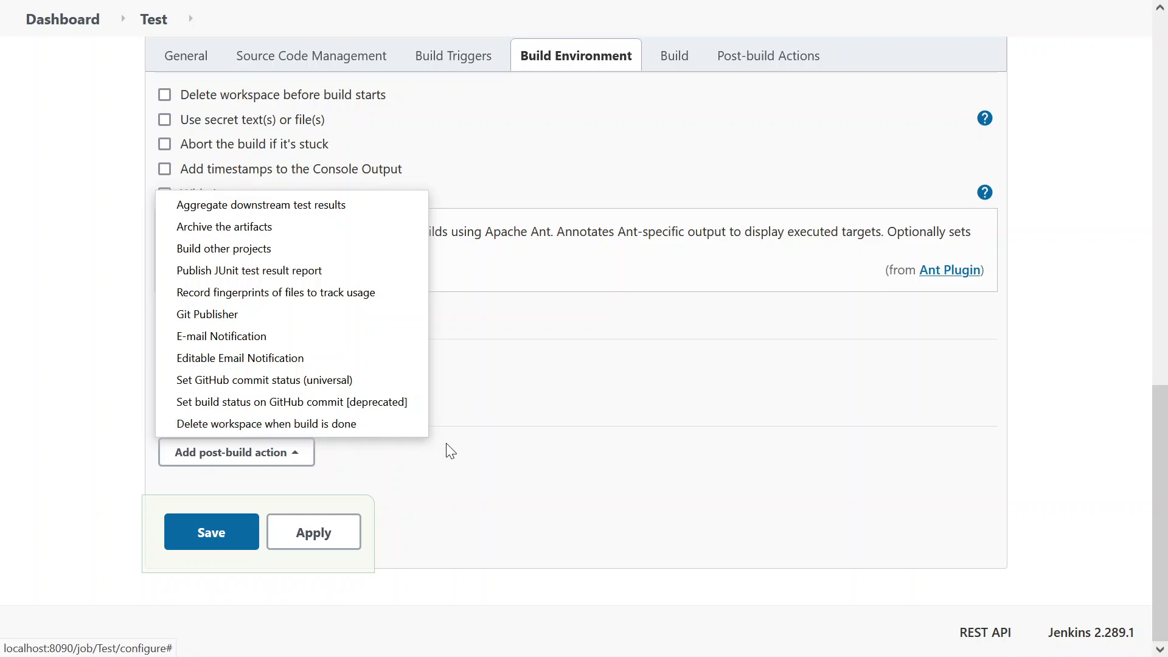
{"action": "left_click", "coordinate": [475, 448]}
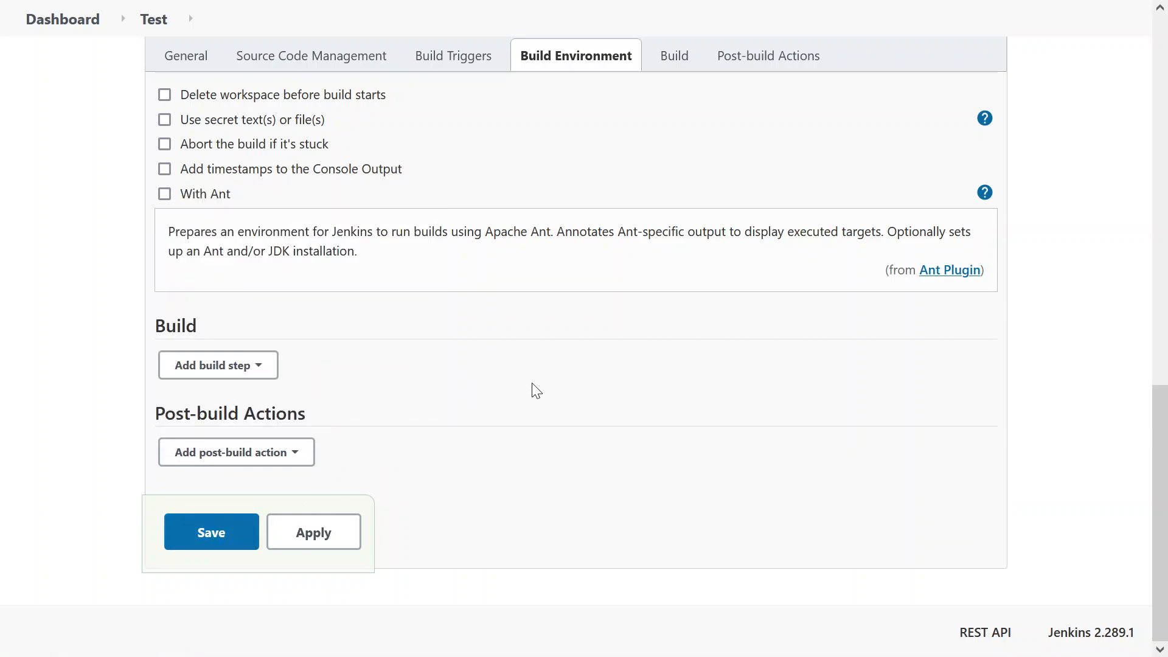
{"action": "scroll", "coordinate": [534, 391], "scroll_direction": "up", "scroll_amount": 5}
{"action": "scroll", "coordinate": [534, 391], "scroll_direction": "down", "scroll_amount": 5}
{"action": "left_click", "coordinate": [220, 535]}
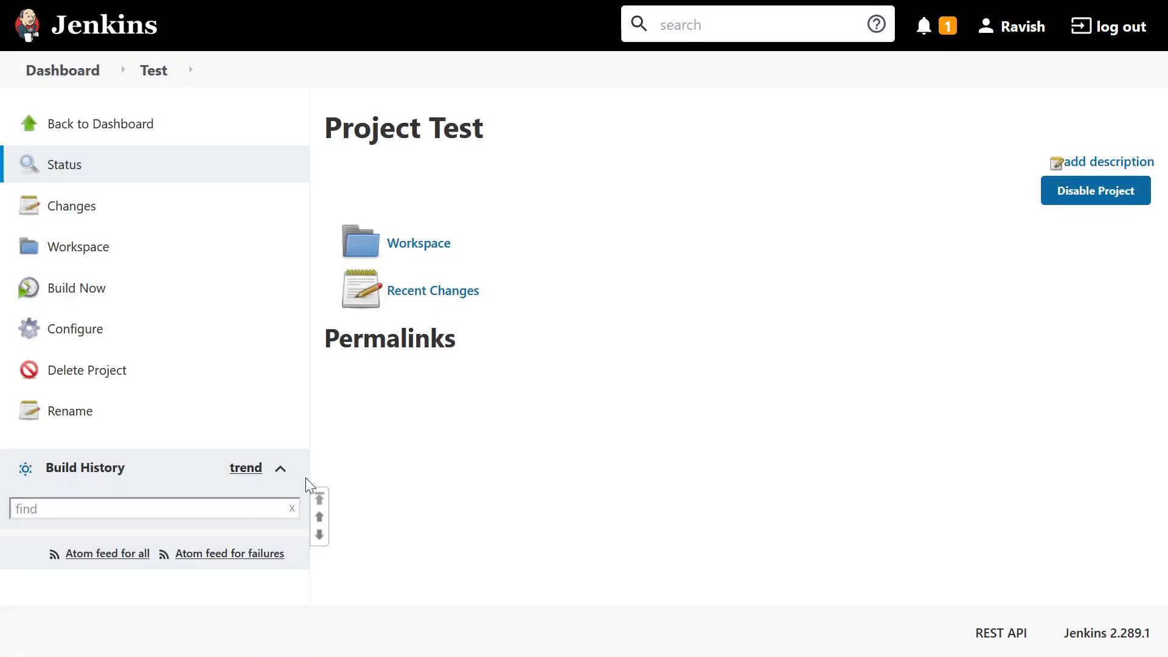